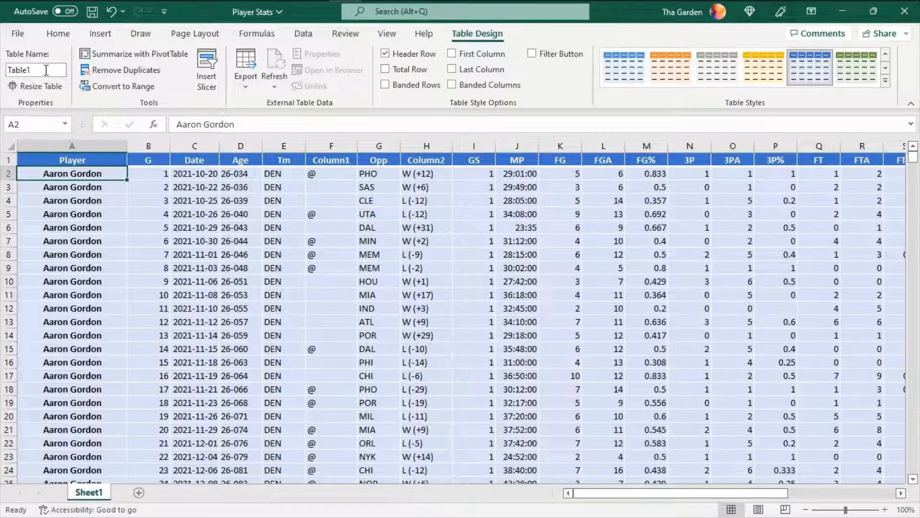
Rename the player stats table as ScoreAgainstOpp
click(30, 70)
click(9, 71)
drag(8, 69, 25, 61)
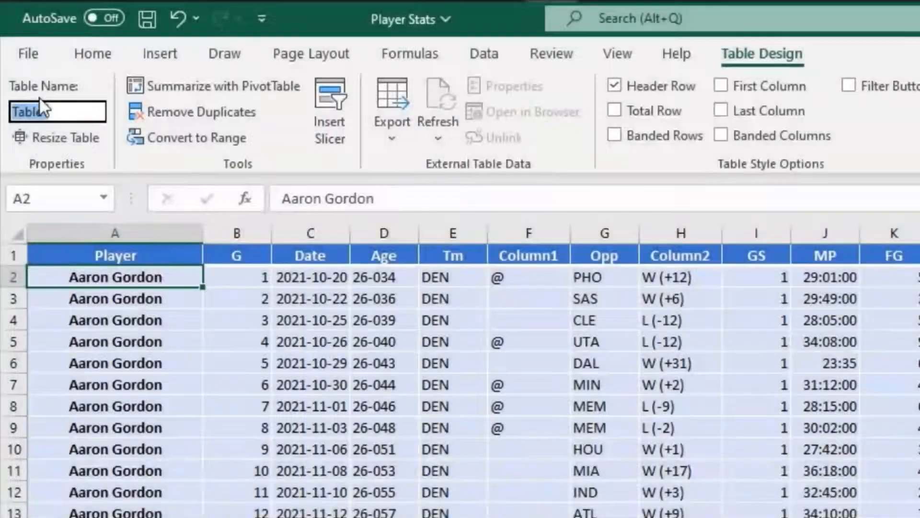
text(ScoreAgains)
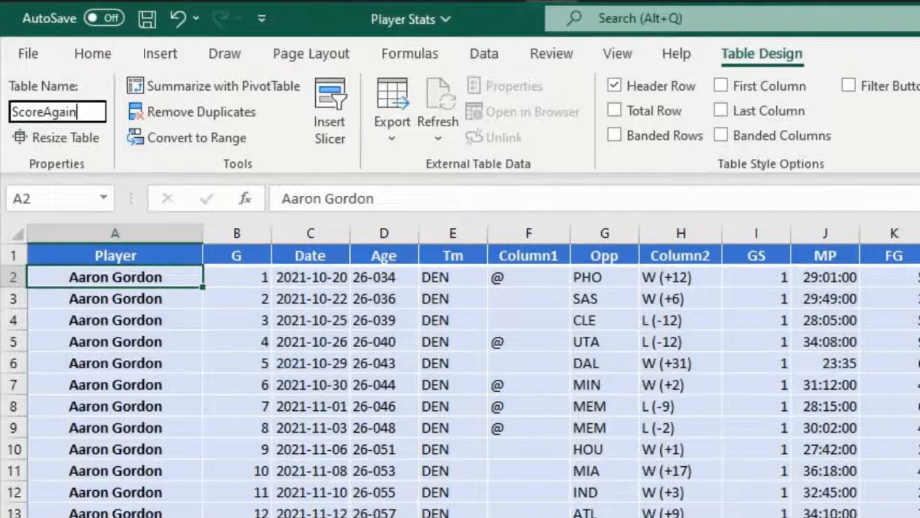
text(tOpp)
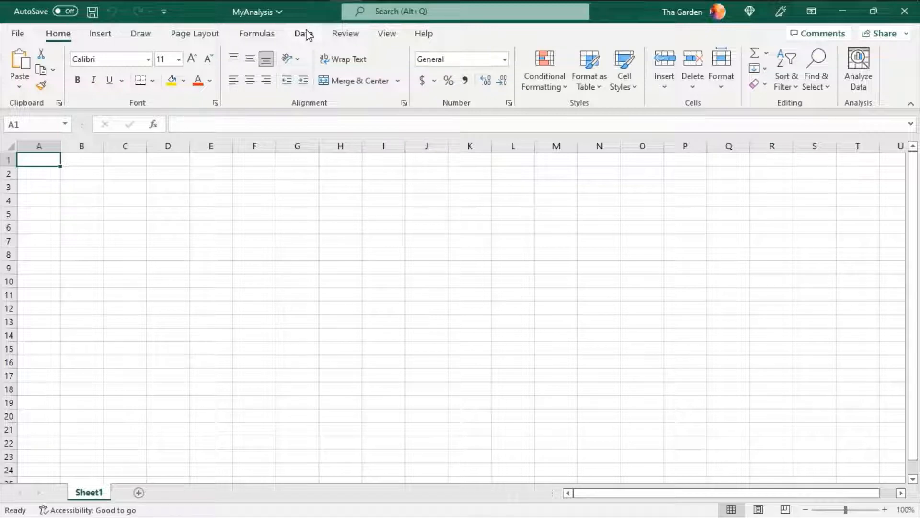
Create a blank query in the MyAnalysis workbook and name it dagQuery
click(305, 34)
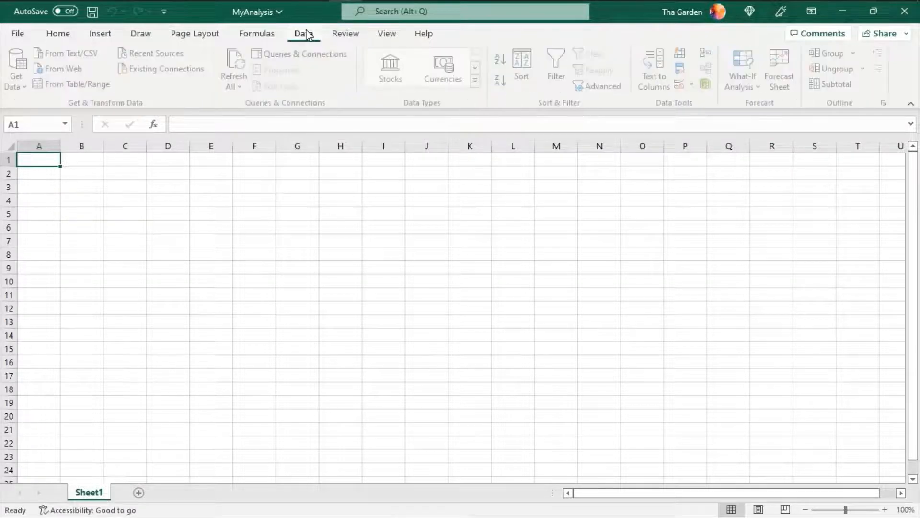
click(19, 82)
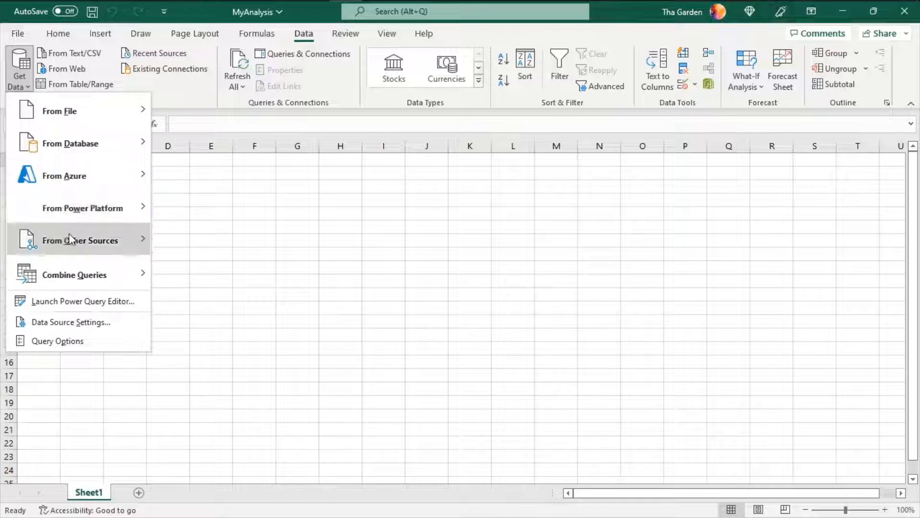
click(69, 236)
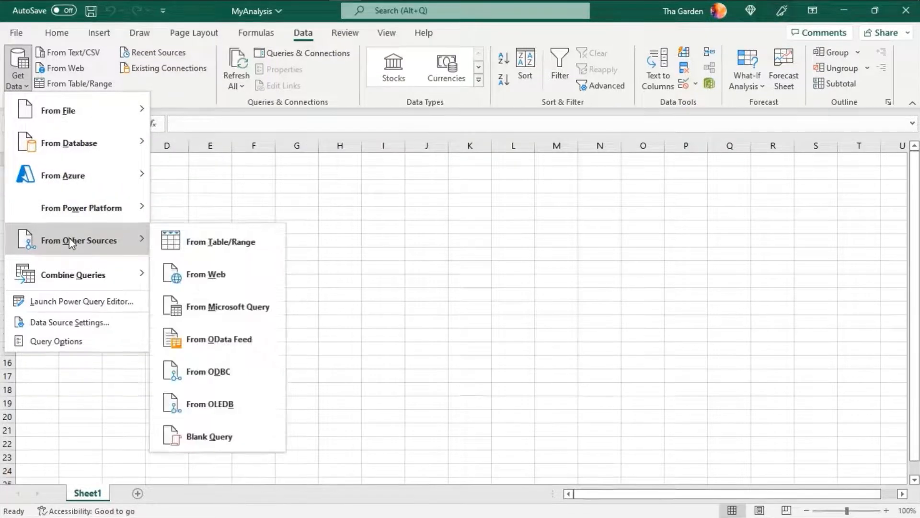
click(221, 444)
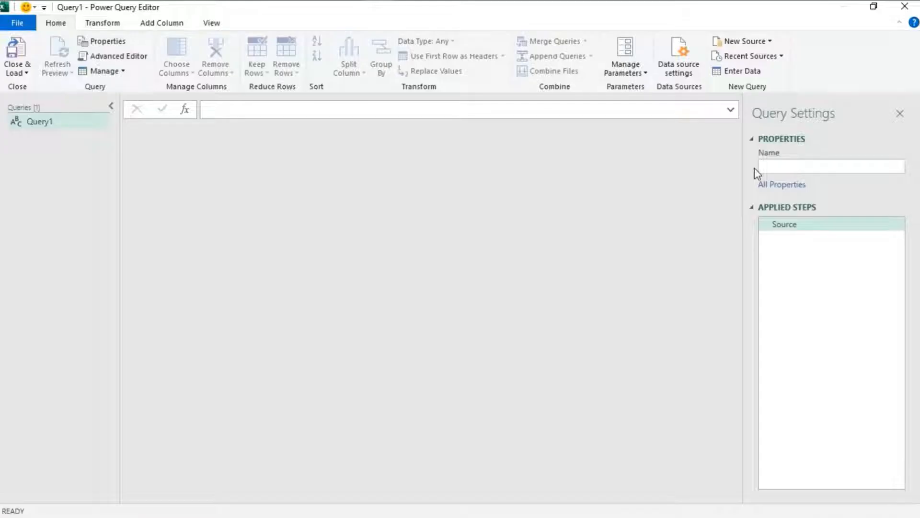
text(dagQuery)
Open dagQuery's code in the Advanced Editor and add an empty /* */ block comment on a new line below let
click(212, 24)
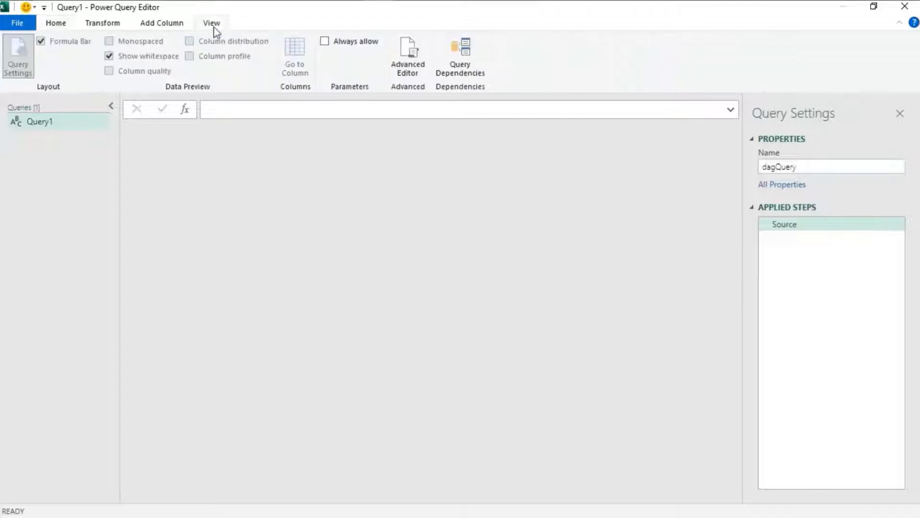
click(403, 59)
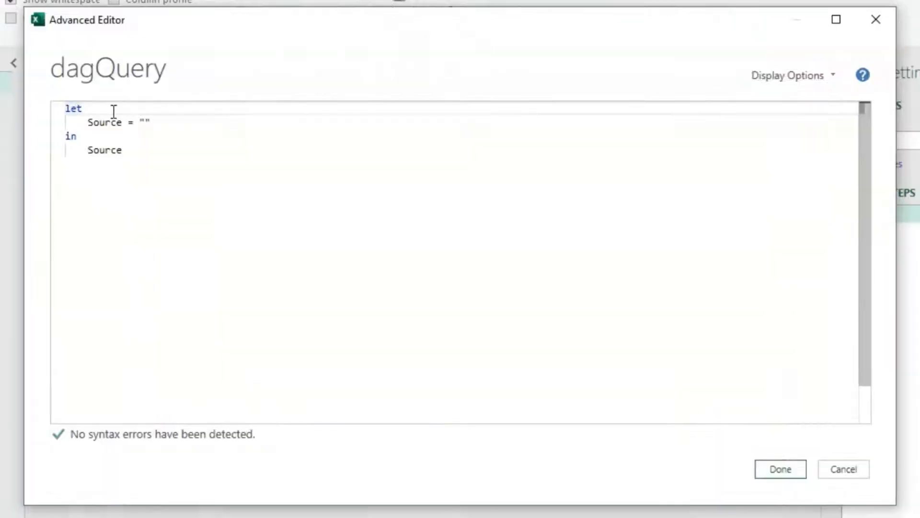
click(114, 111)
key(Return)
key(Tab)
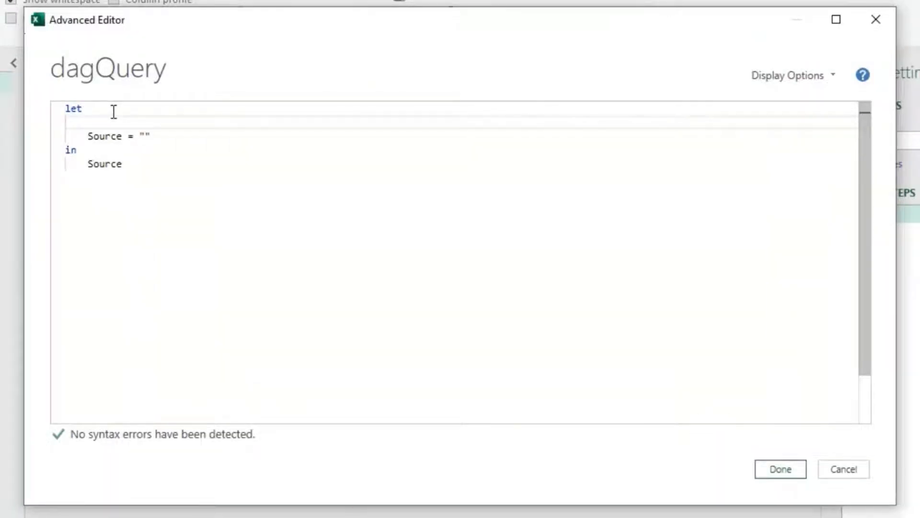
text(/*)
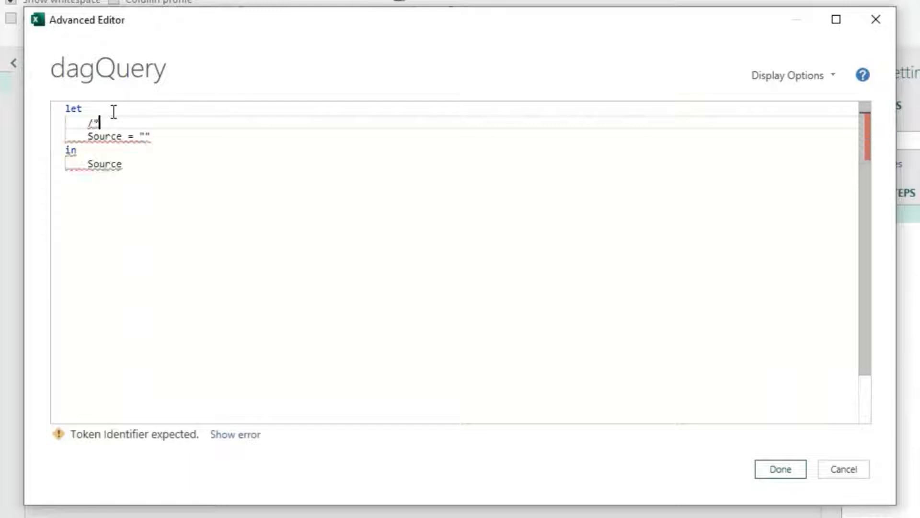
text(*/)
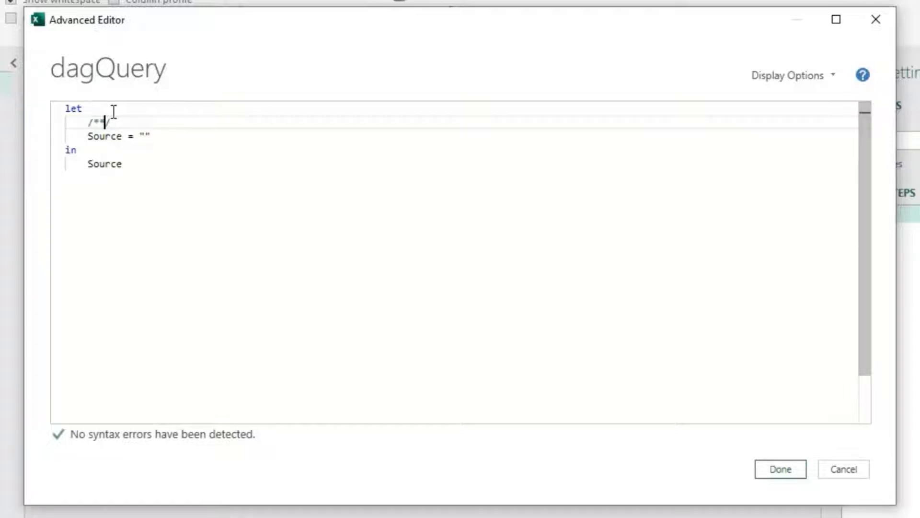
Write the comment: title "Data Analytics Garden - Query", purpose (player pts with defensive ranking, defensive groups, group weights, weighted average), author, and dd-mm-yyyy created and modified dates
key(Left)
key(Return)
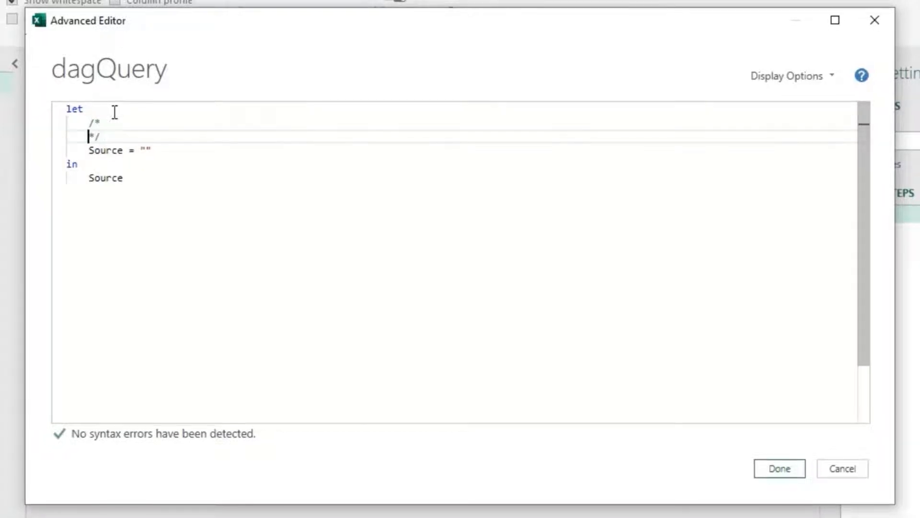
key(Return)
key(Up)
key(Tab)
text(Data Ana)
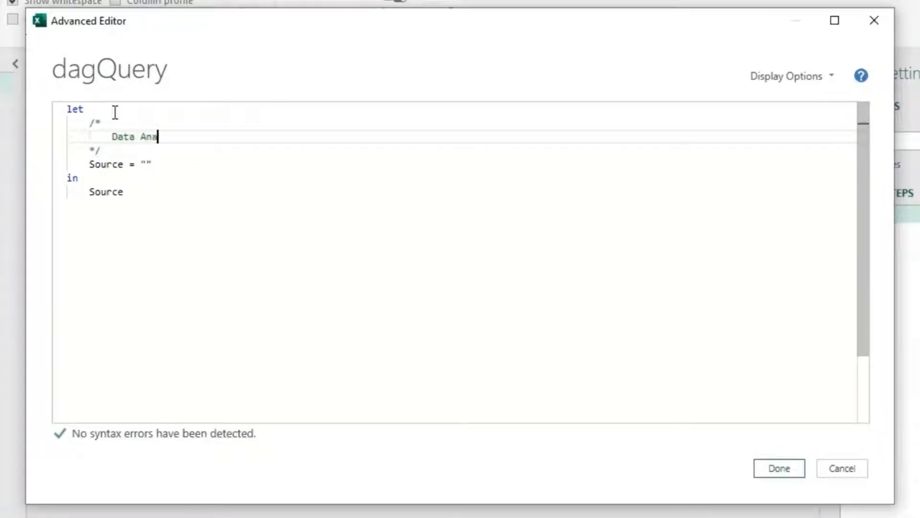
text(lytics Garden - Query)
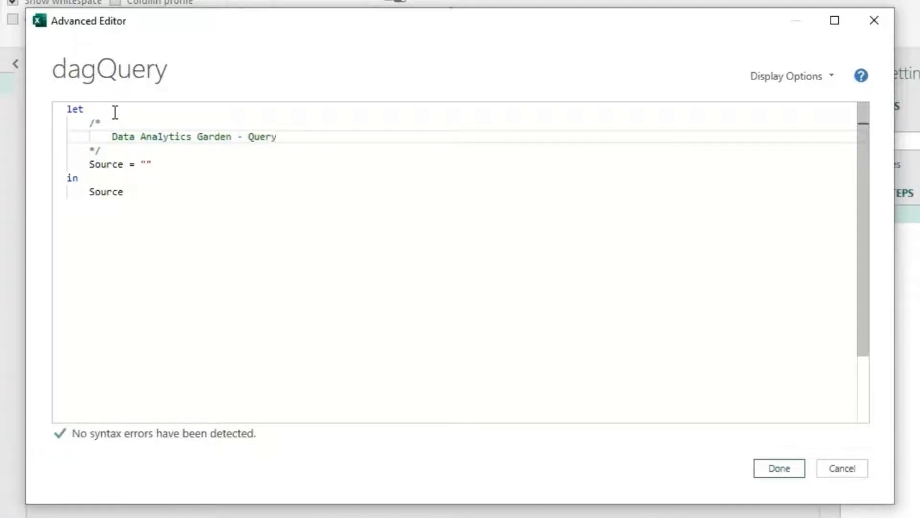
key(Return)
text(purpose:     - combine nba player pts with opposing team defensive ranking     - create/link to defensive groups     - add group weights     - calculate weighted average  author: Data Analytics Garden  date created: dd-mm-yyyy date modified: dd-mm-yyyy)
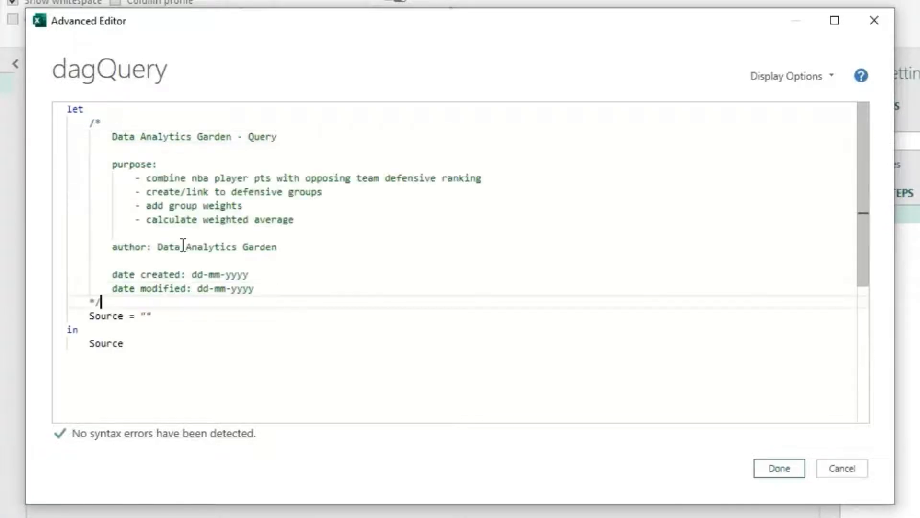
Rename the Source variable below the comment as playerStats, leaving a blank line above it
scroll(183, 242, down, 1)
click(122, 287)
key(BackSpace)
key(BackSpace)
key(BackSpace)
key(BackSpace)
key(BackSpace)
key(BackSpace)
text(playerStat)
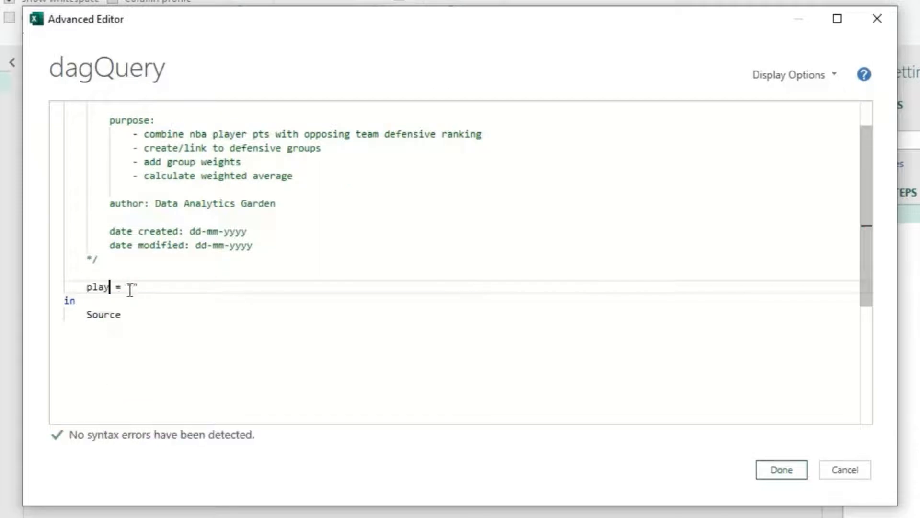
text(s)
Define playerStats as Excel.Workbook(File.Contents("C:\Users\Youtube\Desktop\Data\Player Stats.xlsx"))
click(180, 286)
key(BackSpace)
key(BackSpace)
text(Excel)
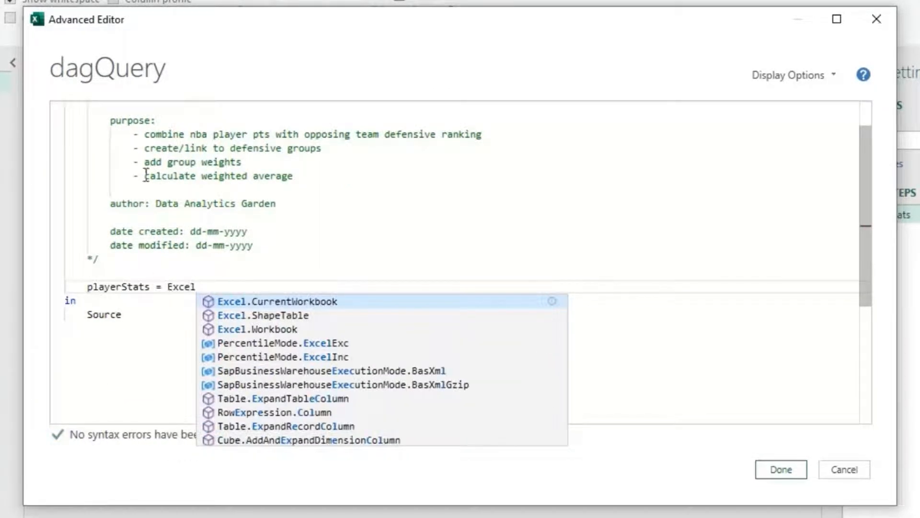
text(.Wo)
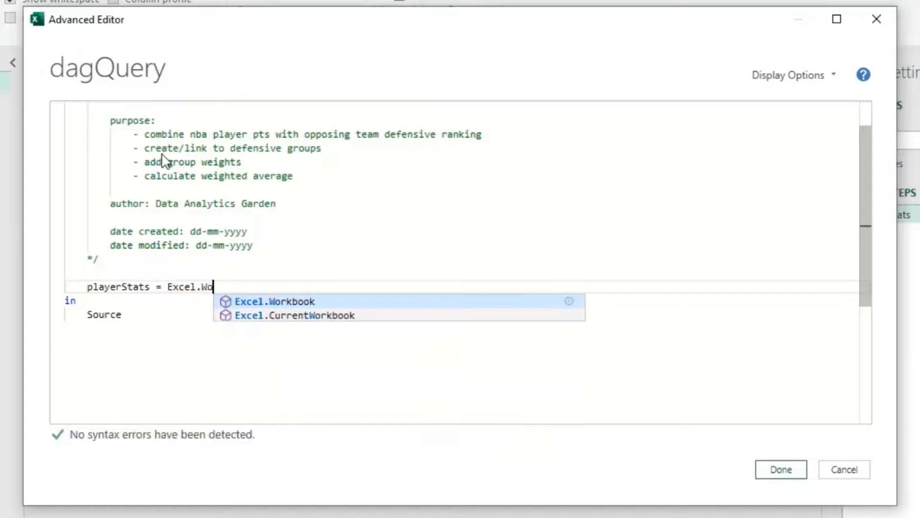
text(rkbook()
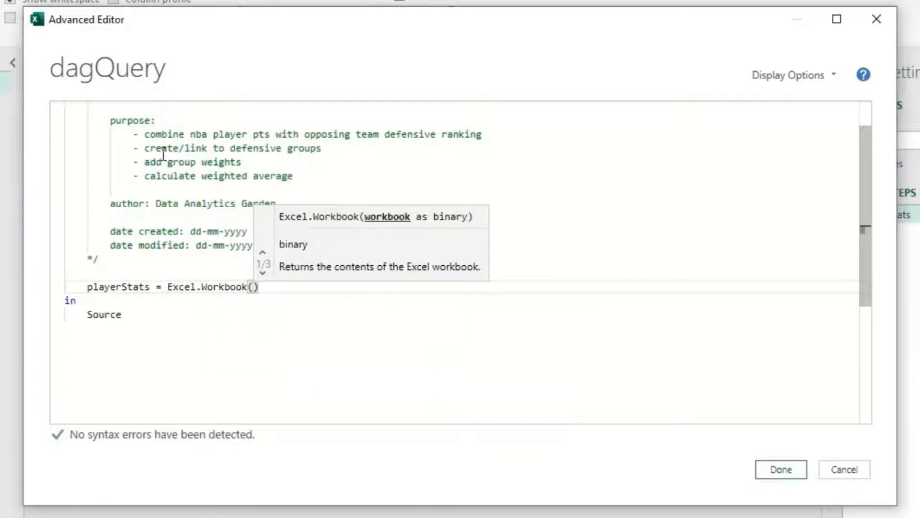
text(File)
key(Tab)
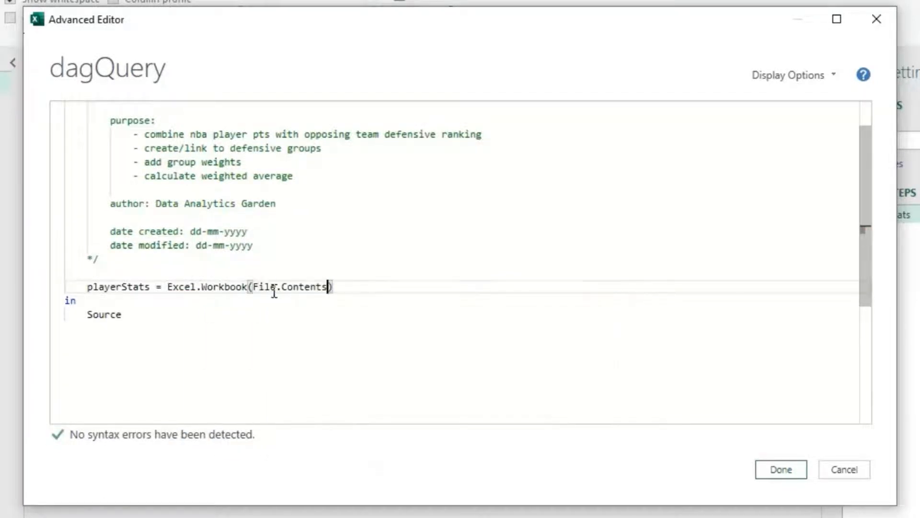
text((")
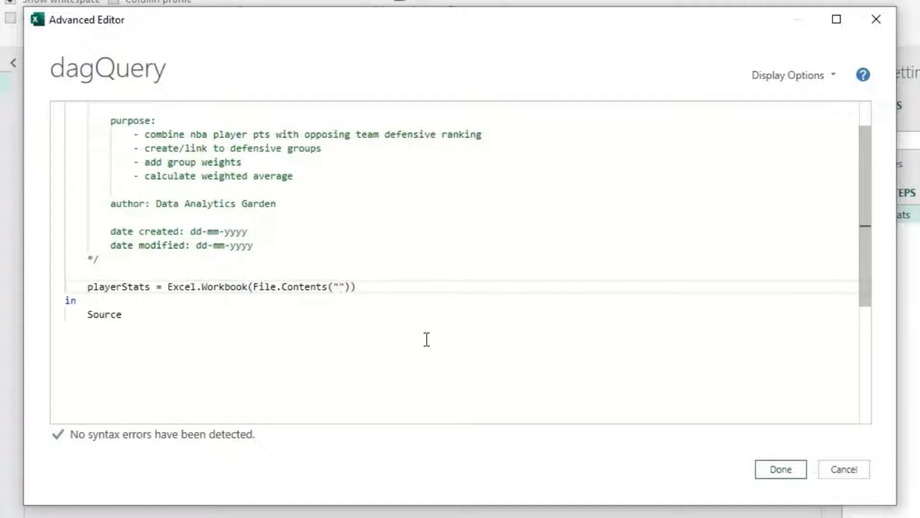
text(C:\Users\Youtube\Desktop\Data\Player Stats.xlsx)
Change the output after in from Source to playerStats and apply the query code
click(150, 313)
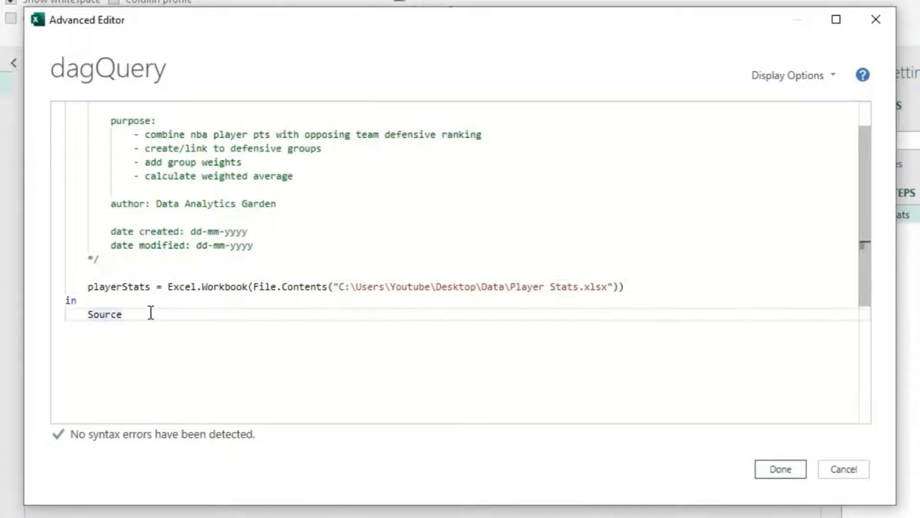
key(BackSpace)
key(BackSpace)
key(BackSpace)
key(BackSpace)
key(BackSpace)
key(BackSpace)
text(playerStats)
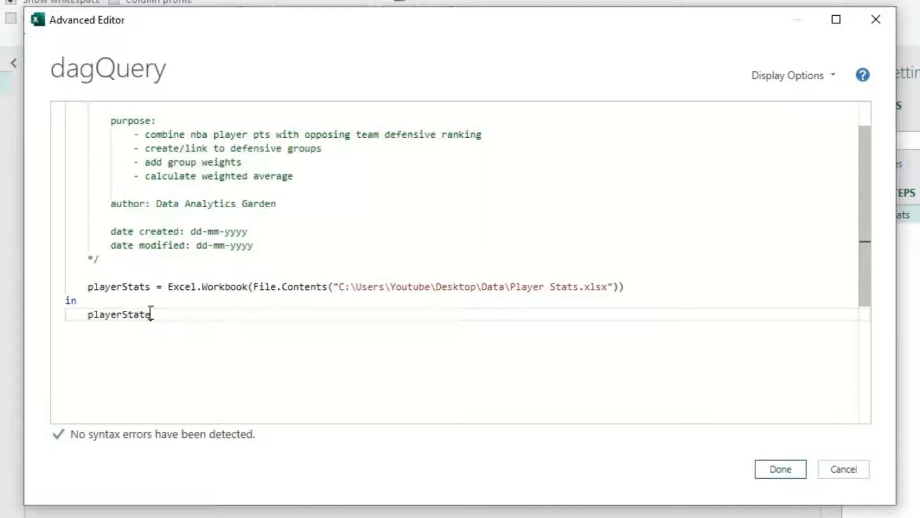
click(784, 471)
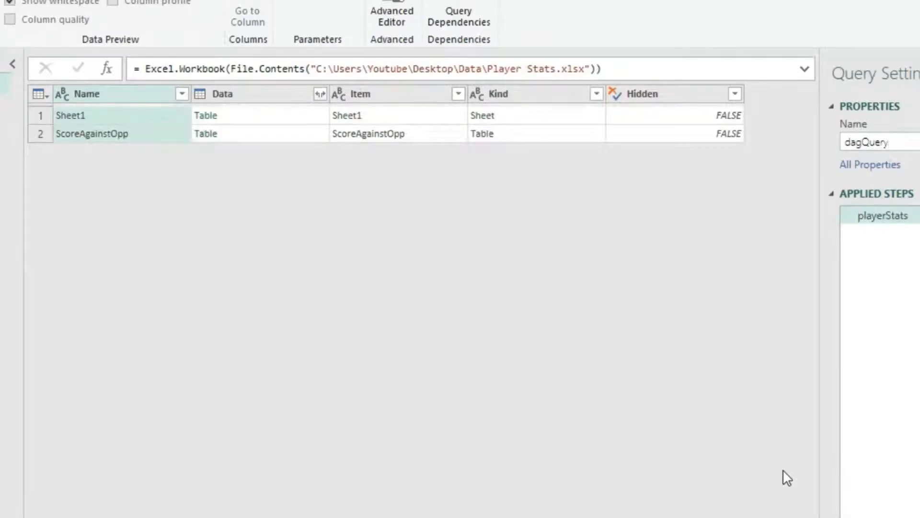
Preview the nested Data tables of Sheet1 and ScoreAgainstOpp in an enlarged preview pane
click(266, 121)
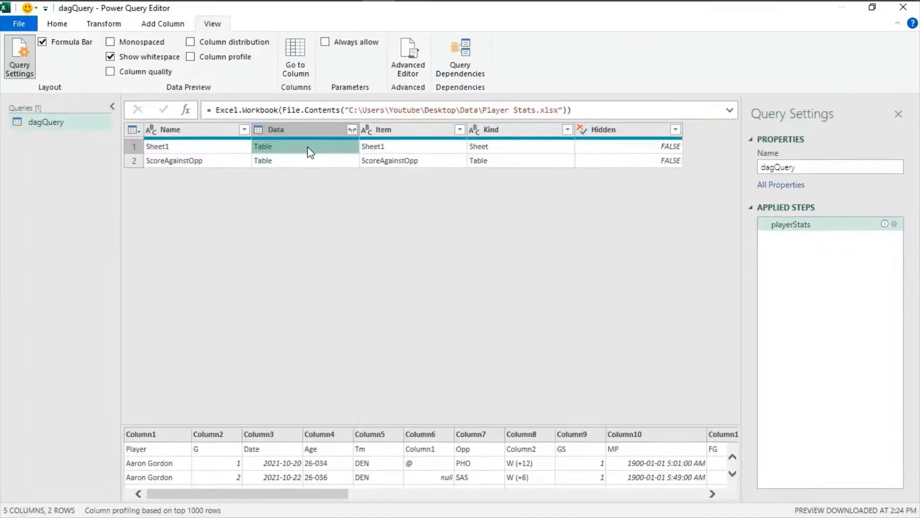
drag(236, 423, 249, 243)
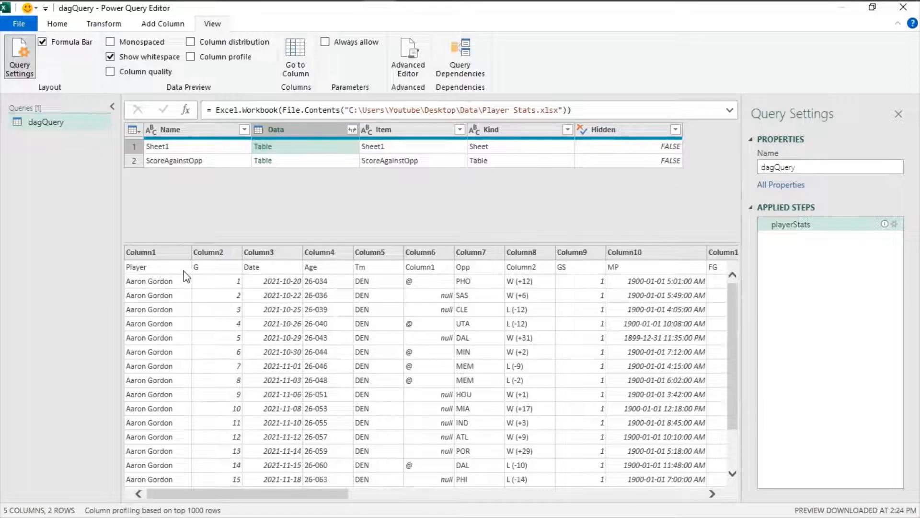
click(285, 161)
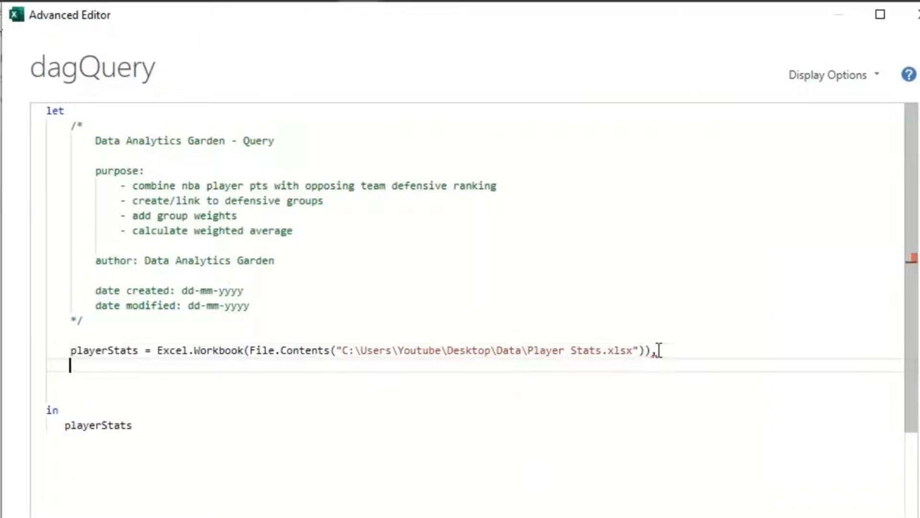
Below playerStats, define oppTeams as playerStats{[Item="ScoreAgainstOpp", Kind="Table"]}[Data]
text(oppTea)
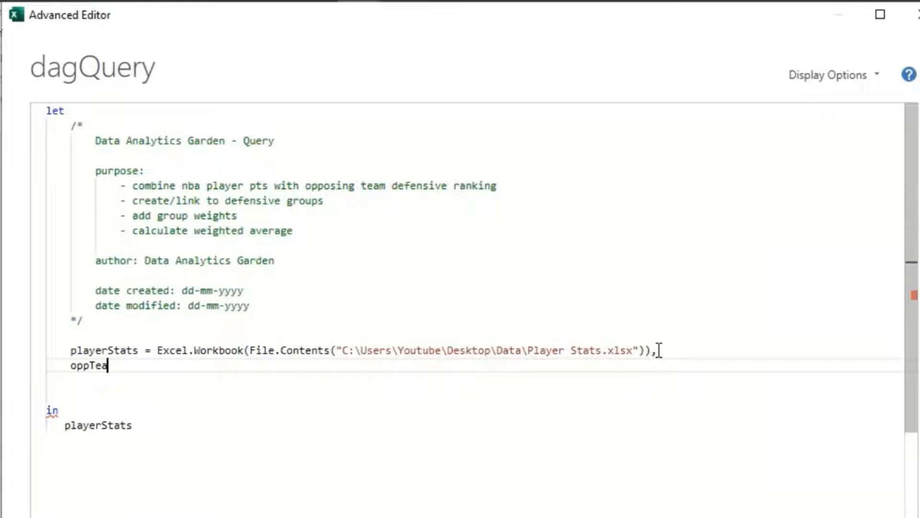
text(ms = player)
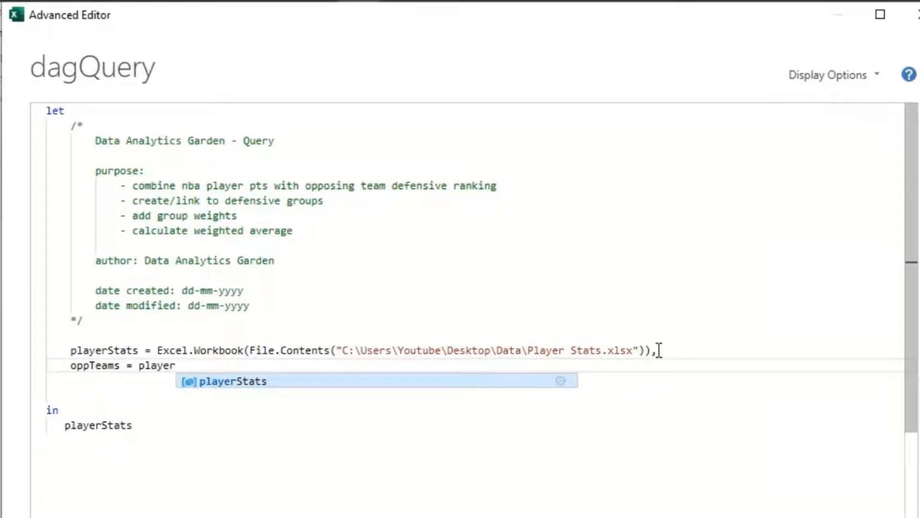
text(Stats{})
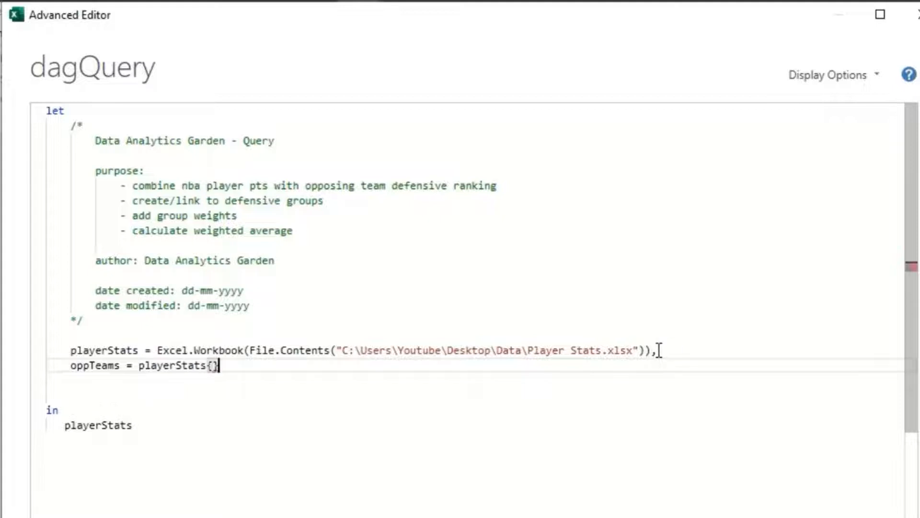
key(Left)
text([Item=")
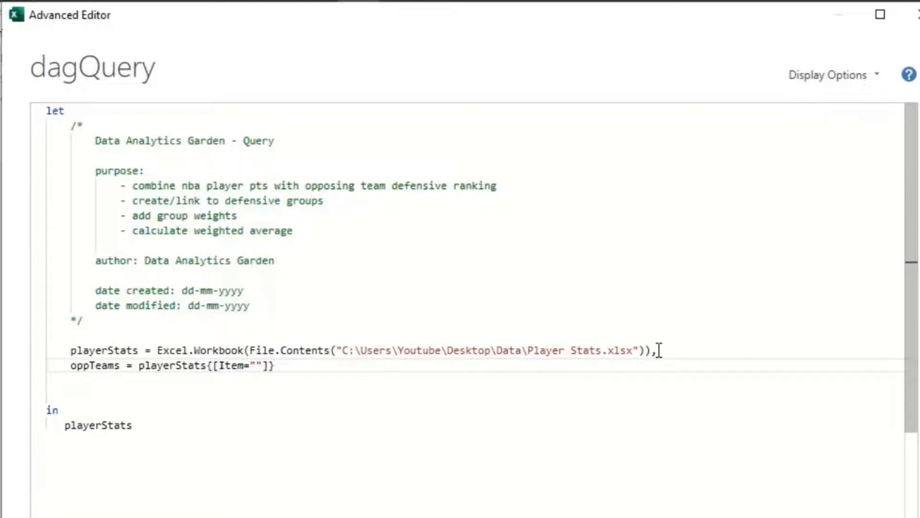
text(ScoreAga)
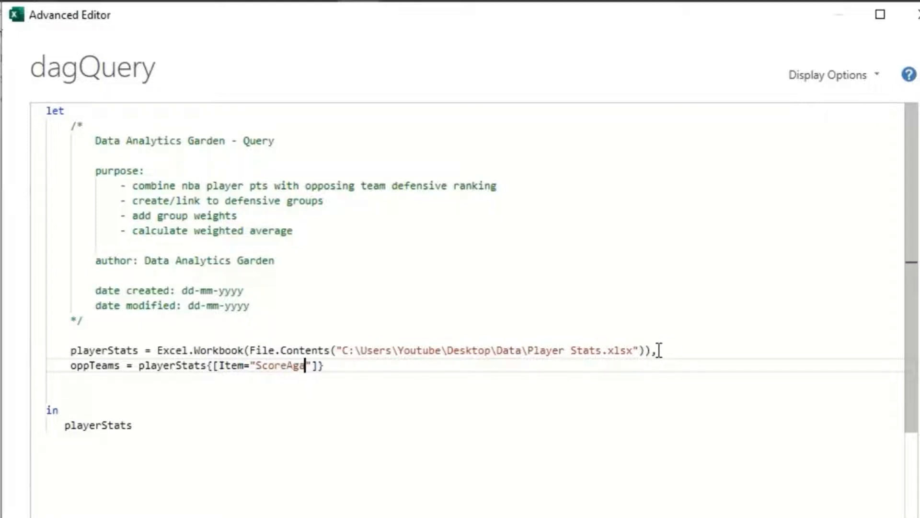
text(instOpp)
key(Right)
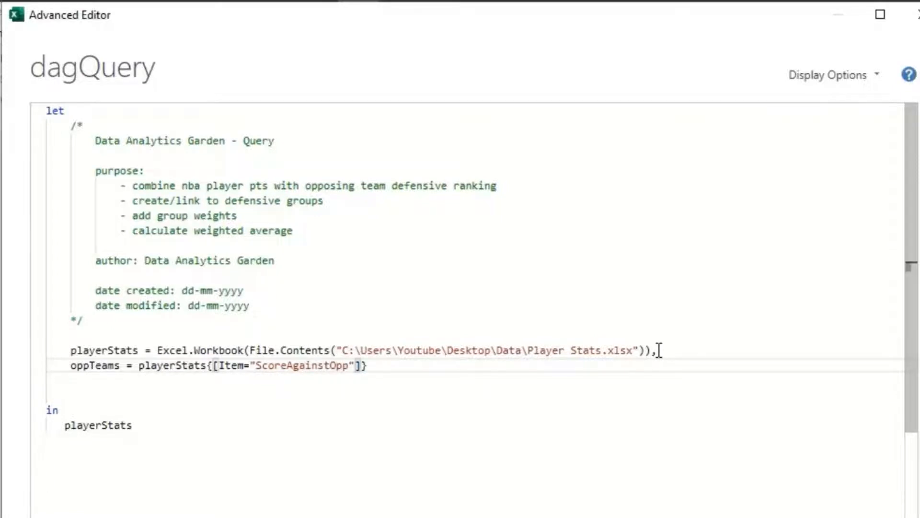
text(, Kind)
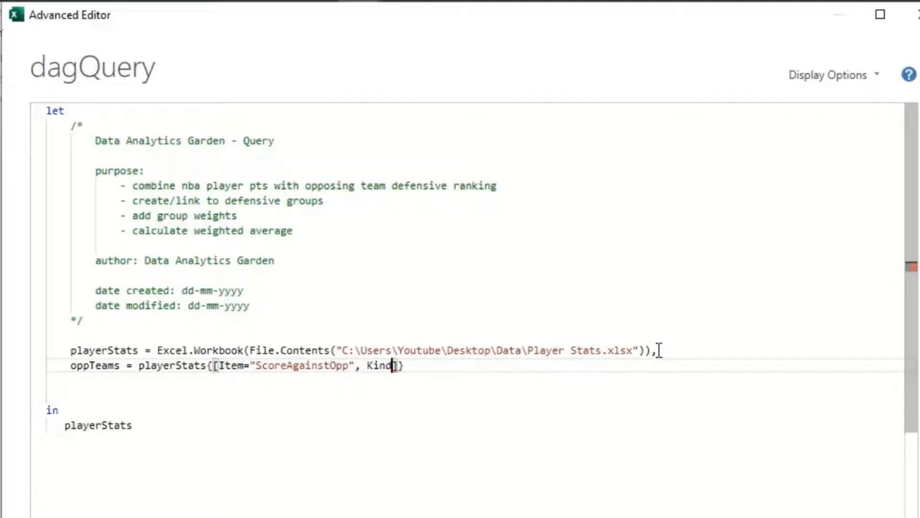
text(=")
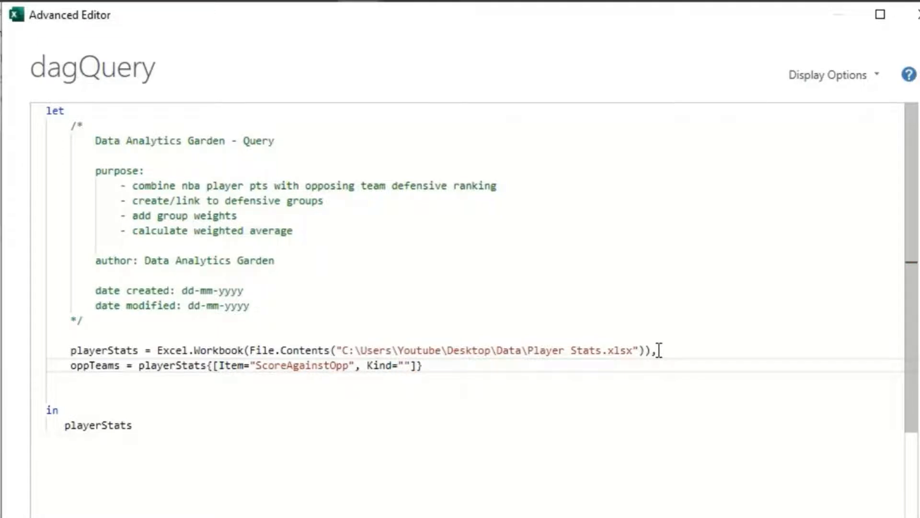
text(Table)
key(End)
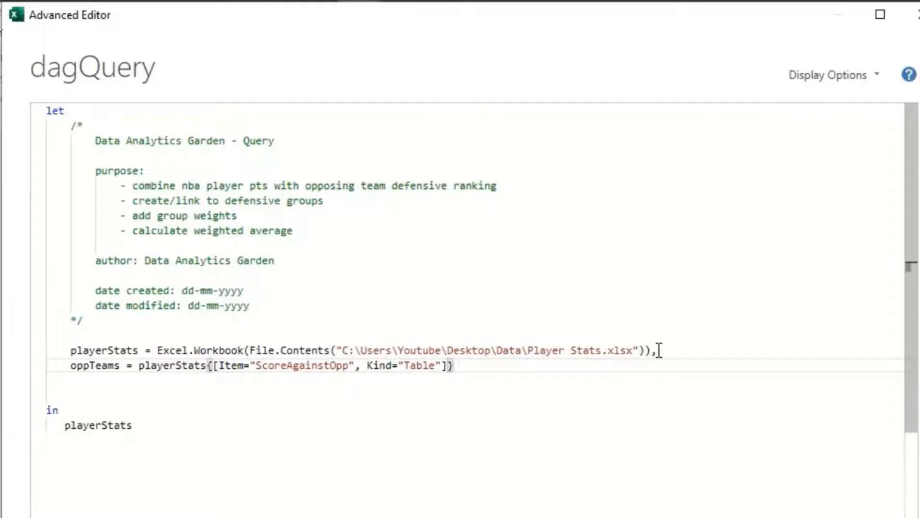
text([Data)
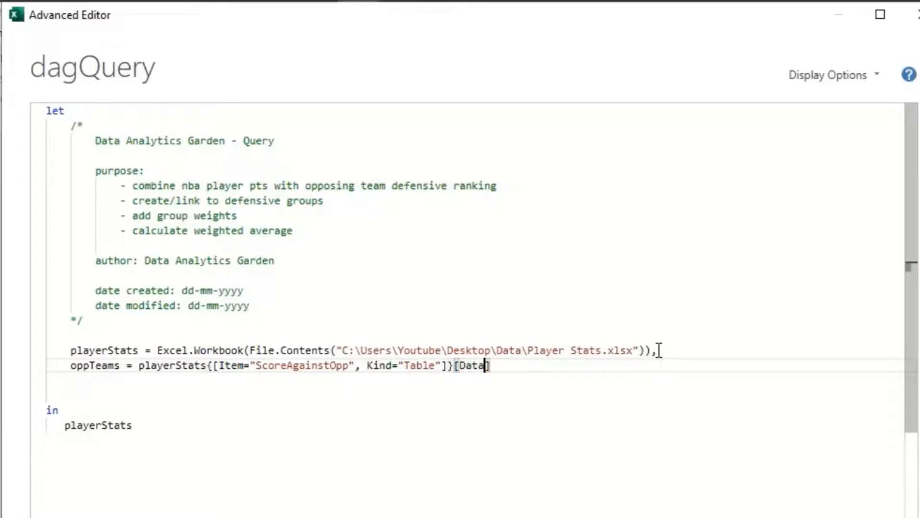
Change the output after in from playerStats to oppTeams and apply the query code
click(165, 422)
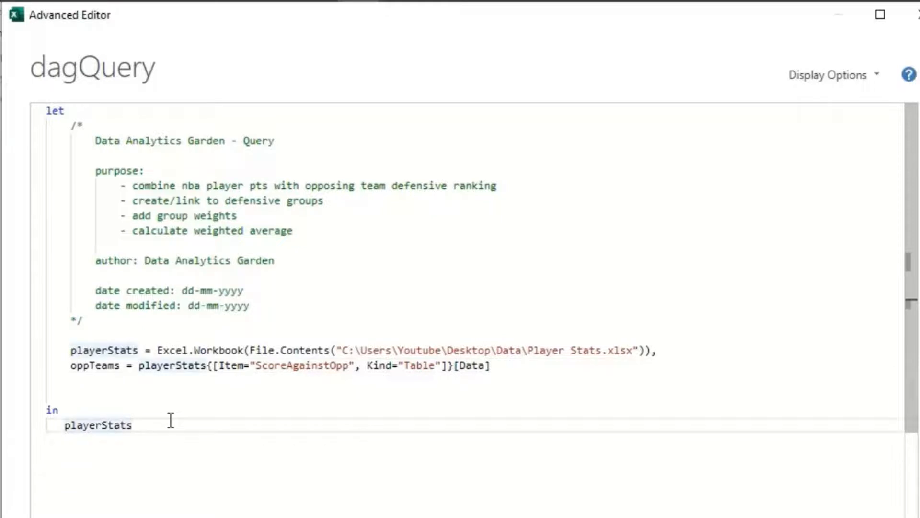
key(BackSpace)
key(BackSpace)
key(BackSpace)
key(BackSpace)
key(BackSpace)
key(BackSpace)
key(BackSpace)
key(BackSpace)
key(BackSpace)
key(BackSpace)
key(BackSpace)
text(o)
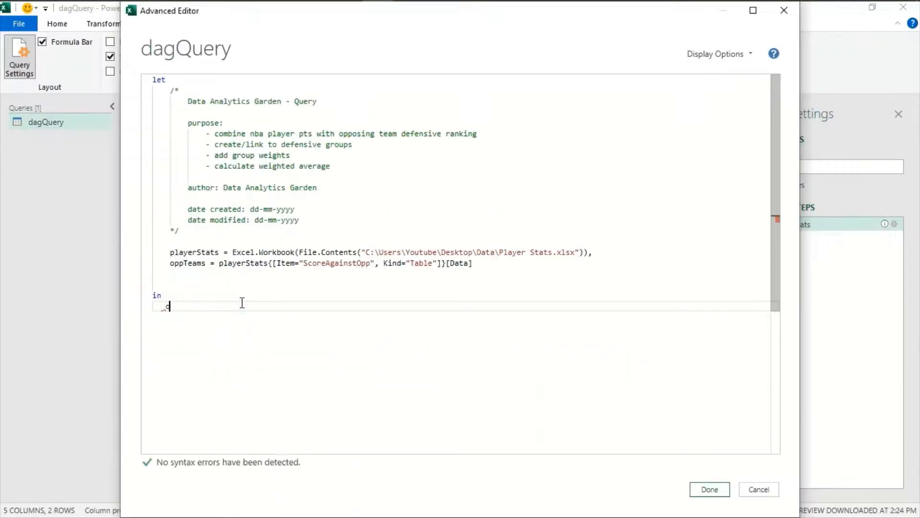
text(ppTeams)
click(184, 306)
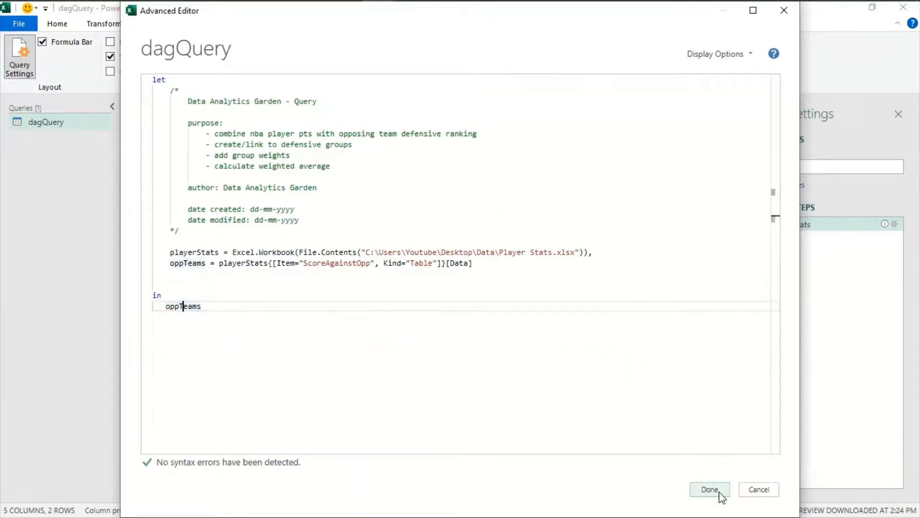
click(720, 492)
Look through all columns of the ScoreAgainstOpp preview, across to the PTS, GmSc and +/- columns
click(713, 497)
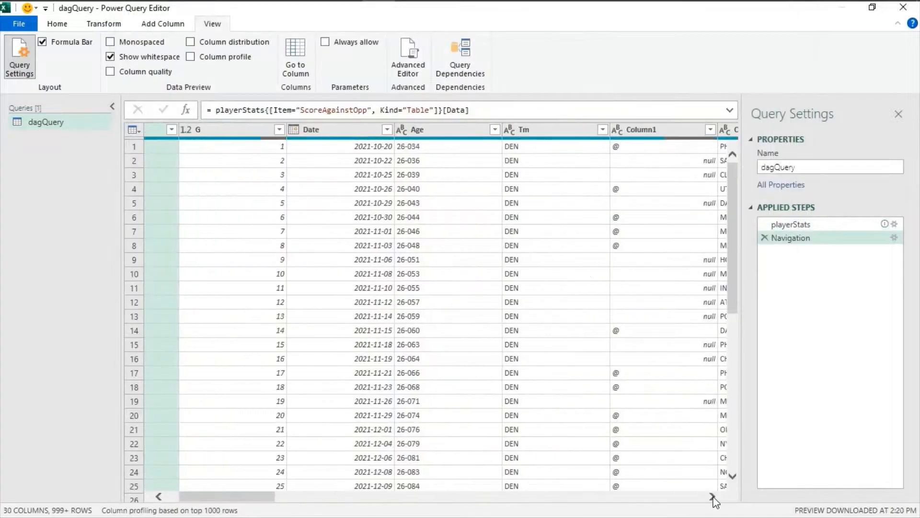
click(713, 497)
click(713, 497)
click(713, 497)
click(713, 498)
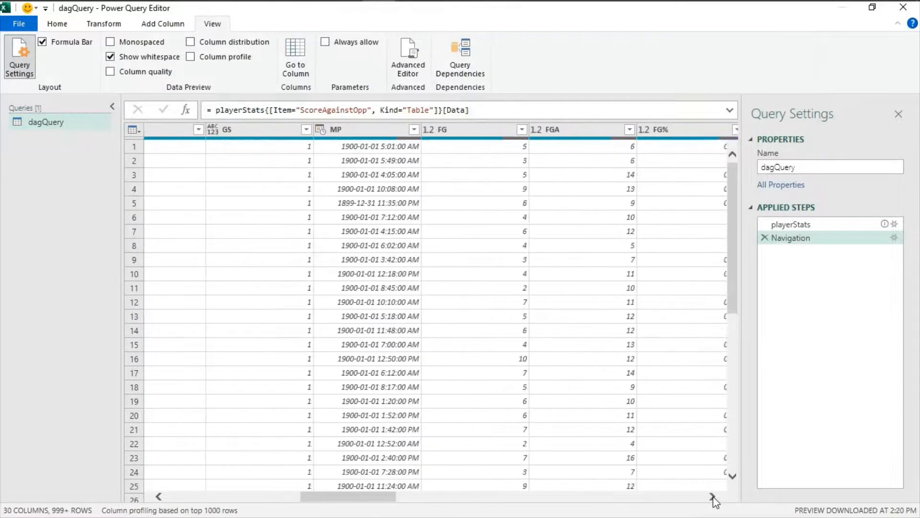
click(713, 498)
click(713, 497)
click(713, 497)
click(713, 497)
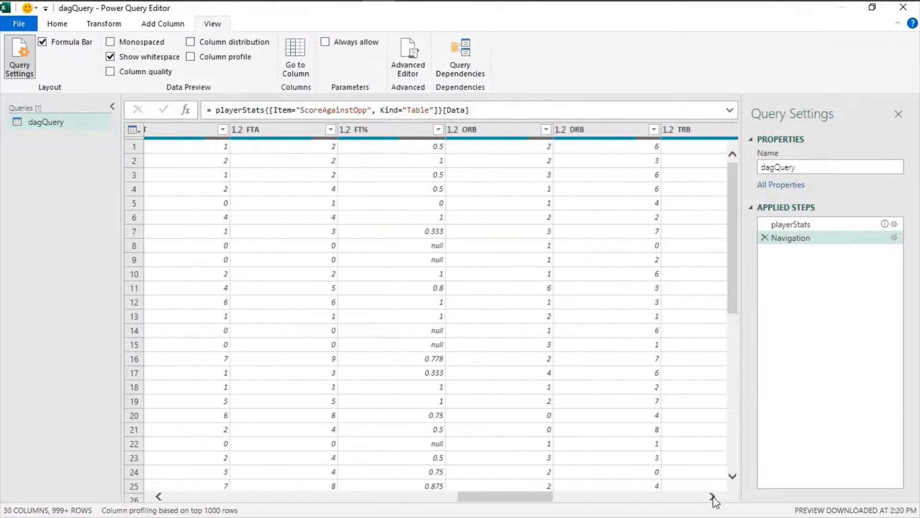
click(713, 497)
click(713, 497)
click(712, 498)
click(713, 497)
click(713, 498)
Close the query editor, load dagQuery into the workbook as a table and hide the Queries & Connections pane
click(57, 23)
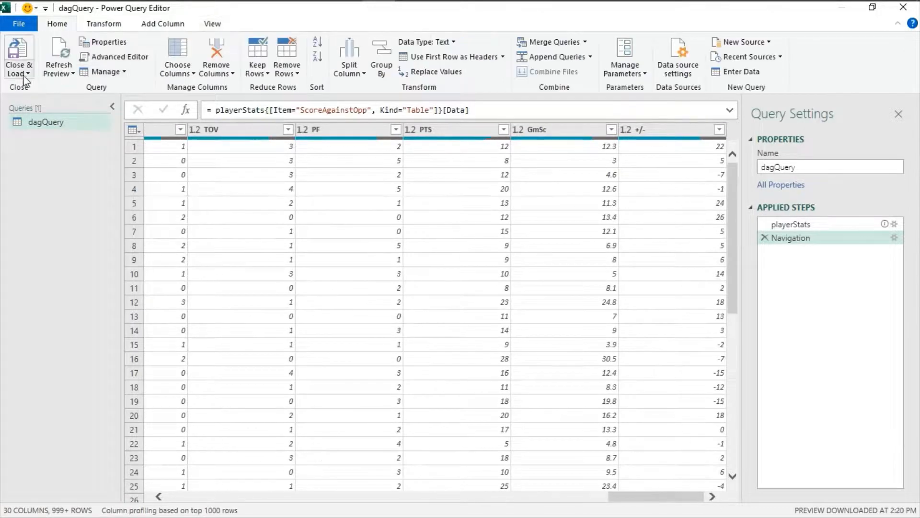
click(19, 73)
click(47, 88)
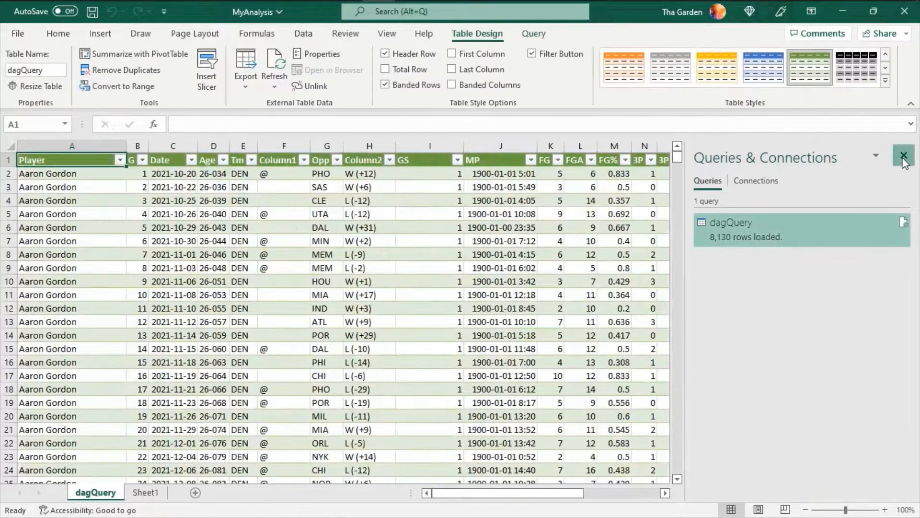
click(905, 155)
Rename the dagQuery worksheet as Example
double_click(105, 494)
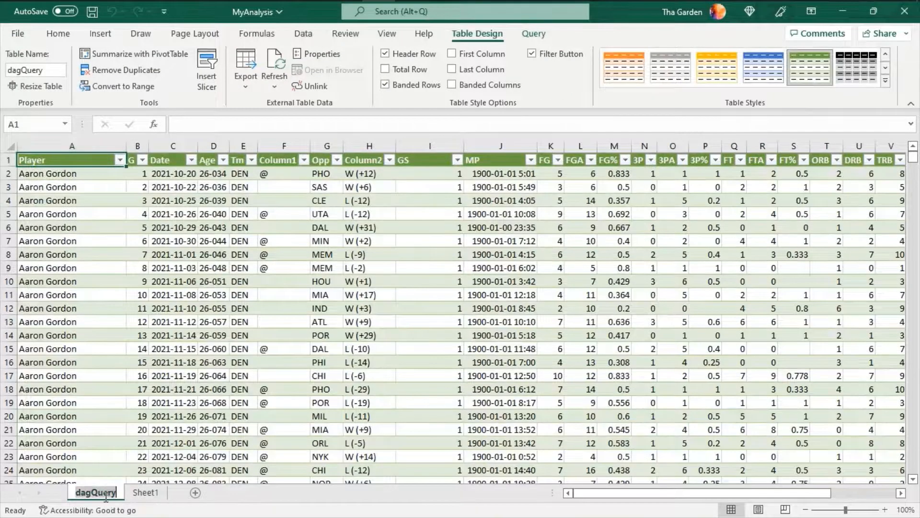
text(Exam)
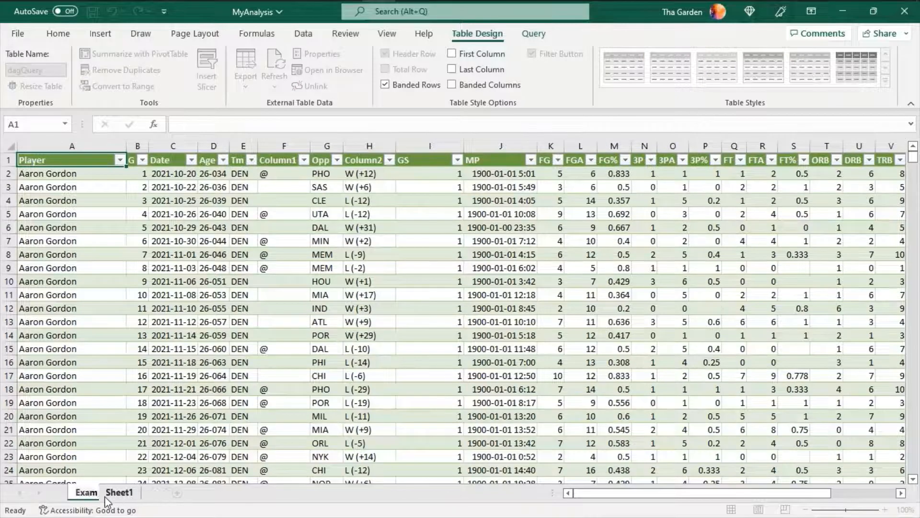
text(ple)
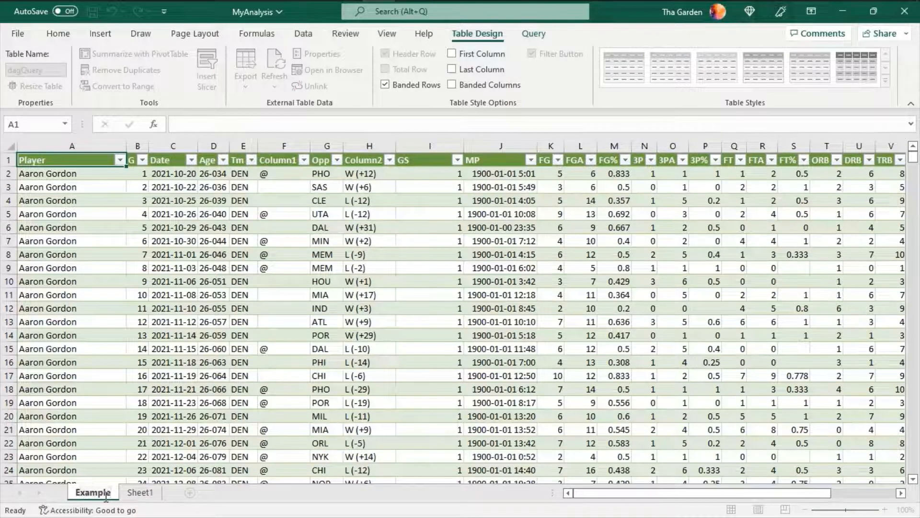
key(Return)
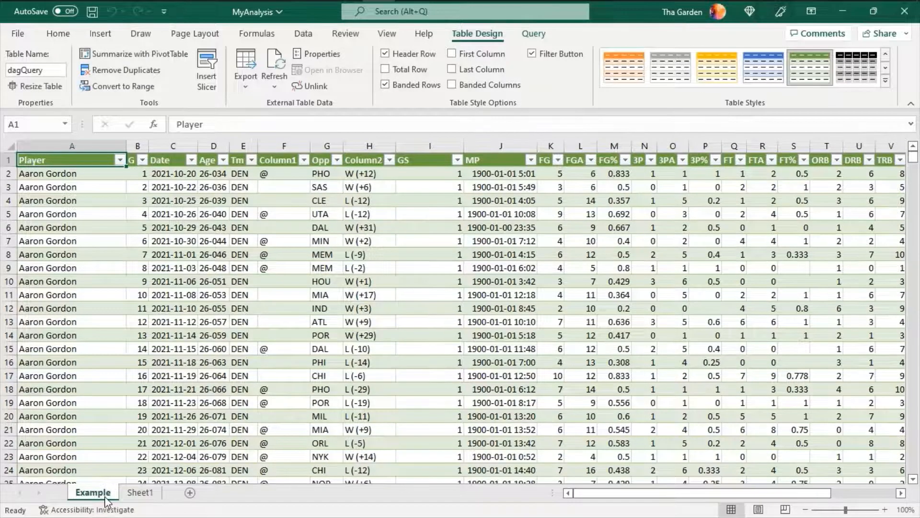
Clear the PTS, GmSc and +/- values in rows 2 to 20 of the table, and refresh the query to reload them
drag(689, 494, 757, 499)
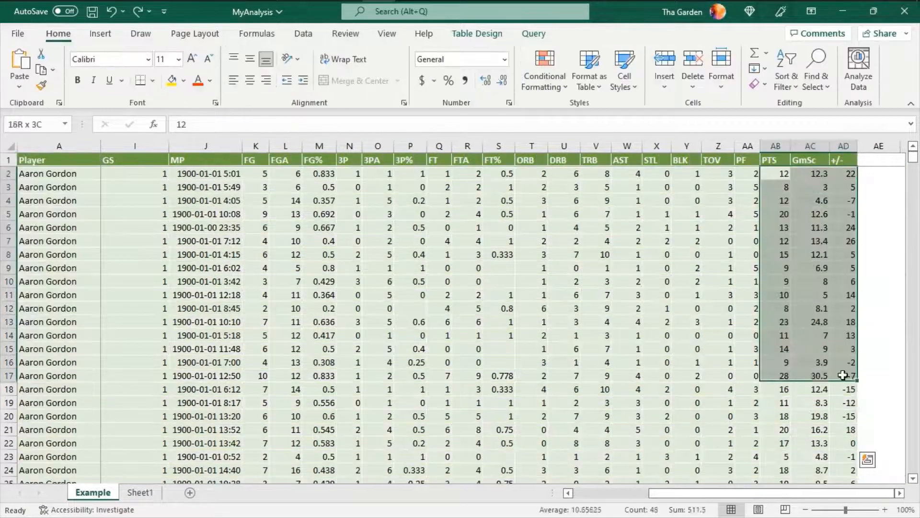
drag(844, 372, 851, 413)
key(Delete)
click(700, 266)
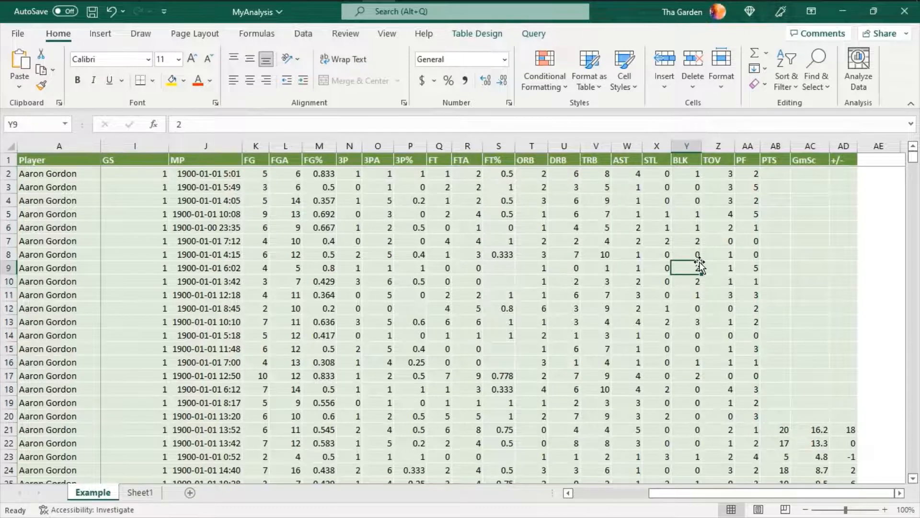
click(533, 34)
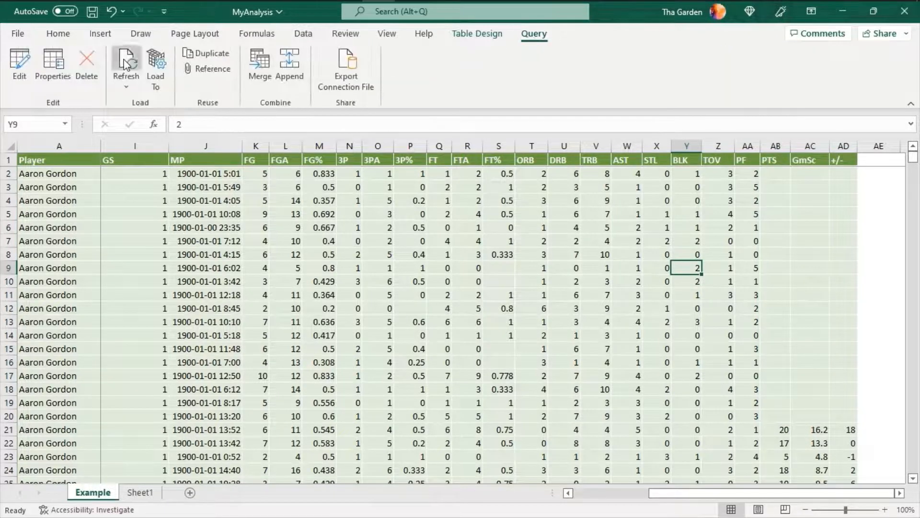
click(126, 63)
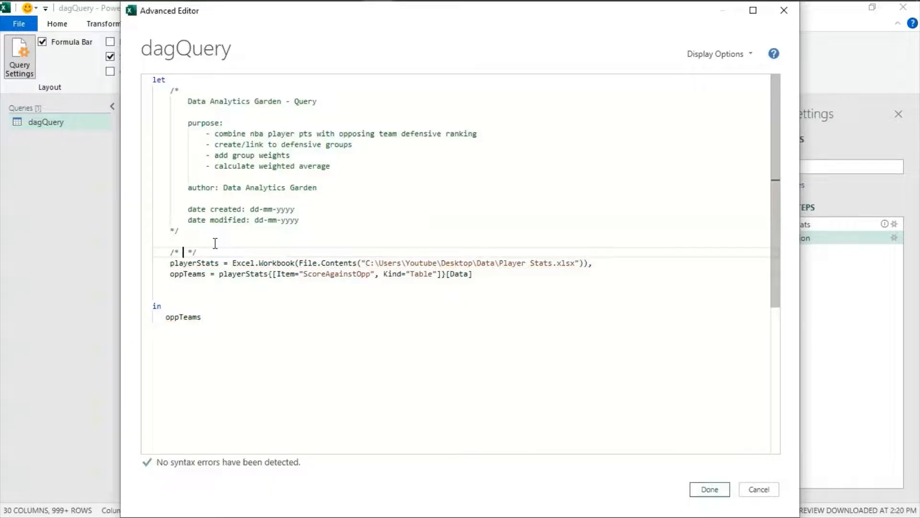
In the query code, add the comment "import data files" above playerStats and "select data elements" above oppTeams, with blank lines between the sections
text(import data files)
click(609, 261)
key(Return)
key(Return)
text(/)
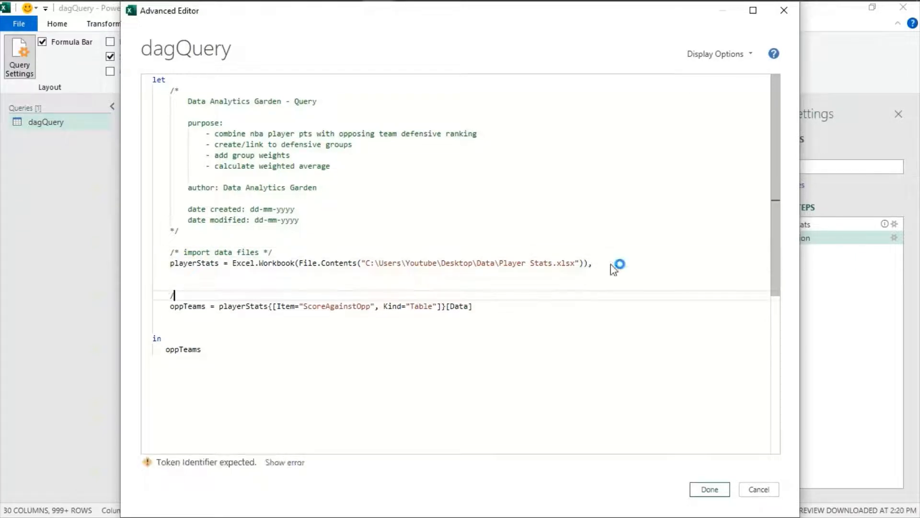
text(**/ select data element)
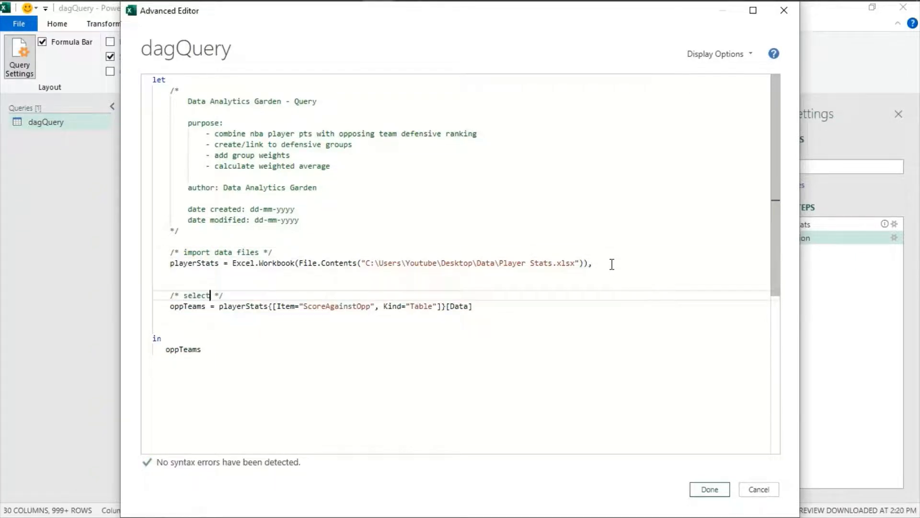
text(s)
Below the oppTeams line of the query code, add a ptsOppTeams expression that uses Table.SelectColumns on oppTeams
click(508, 300)
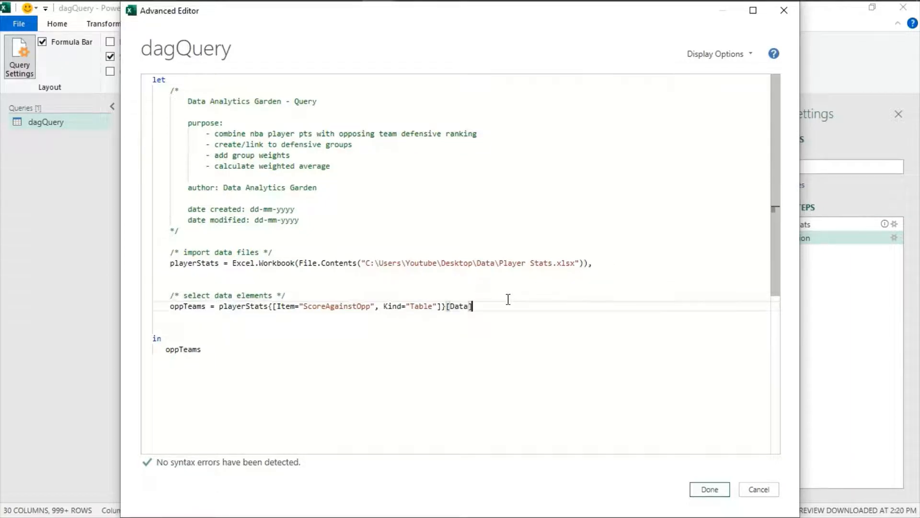
text(,)
key(Return)
text(ptsO)
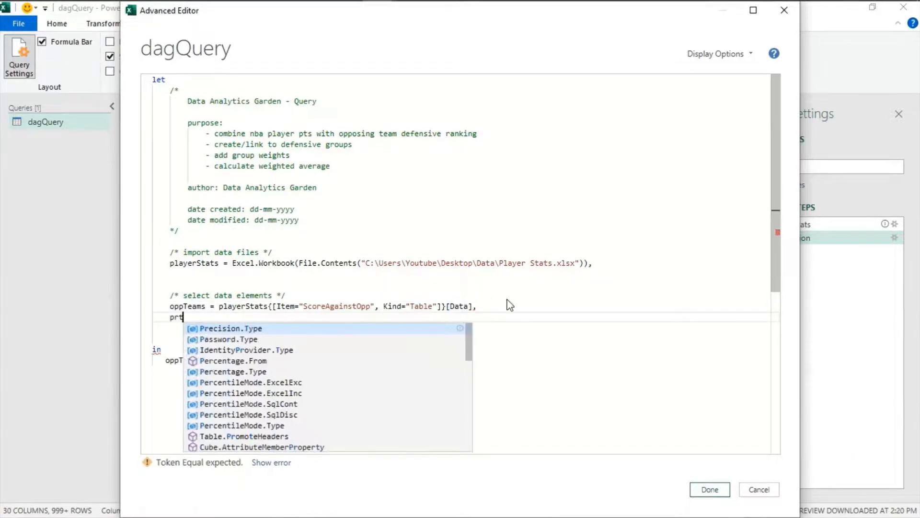
key(Escape)
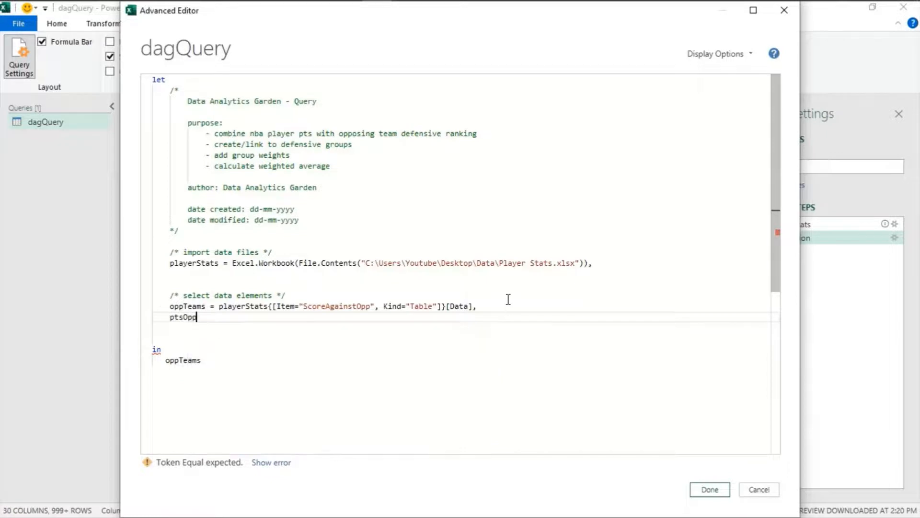
text(ppTeams = Table.S)
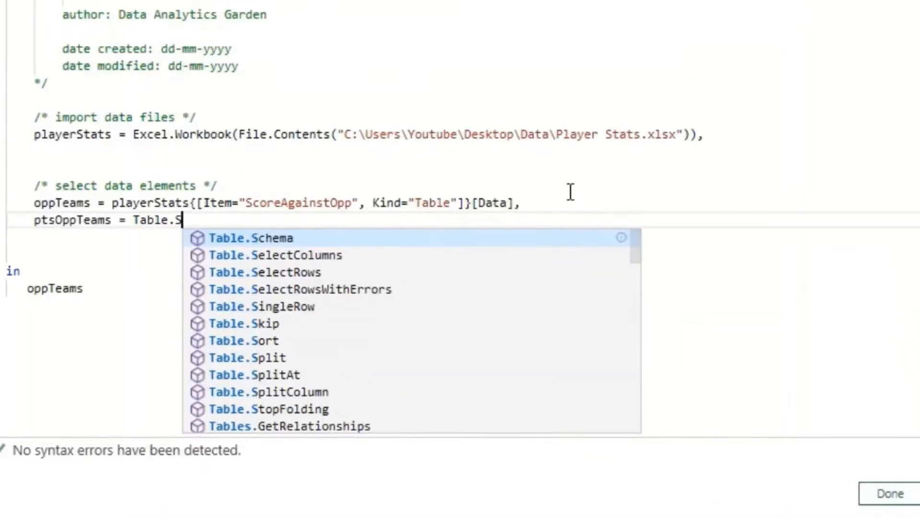
key(Down)
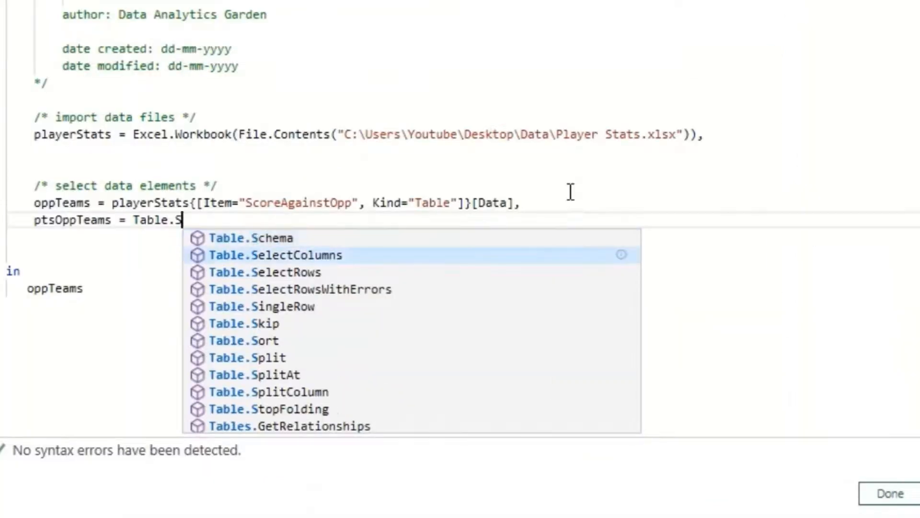
key(Tab)
text((o)
text(ppTeams)
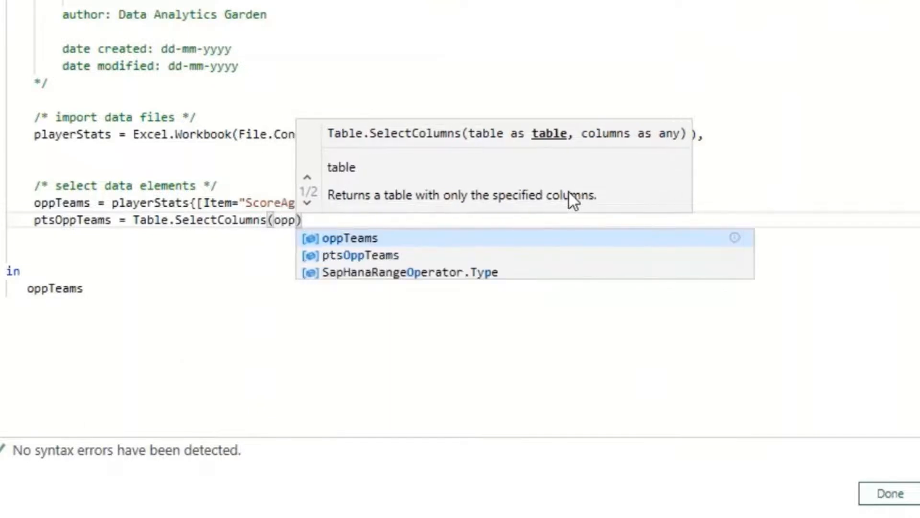
Complete the Table.SelectColumns call with the column list {"Player","Opp","PTS"}
text(, {"")
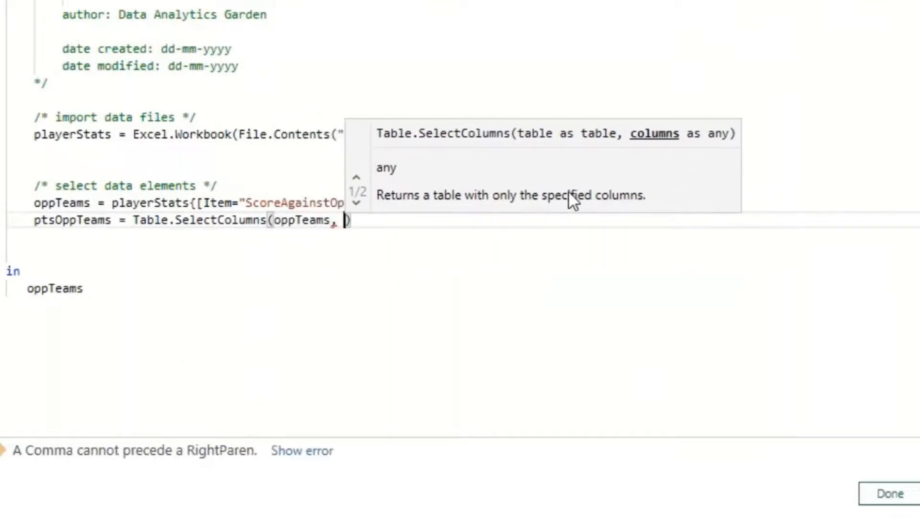
text(Player)
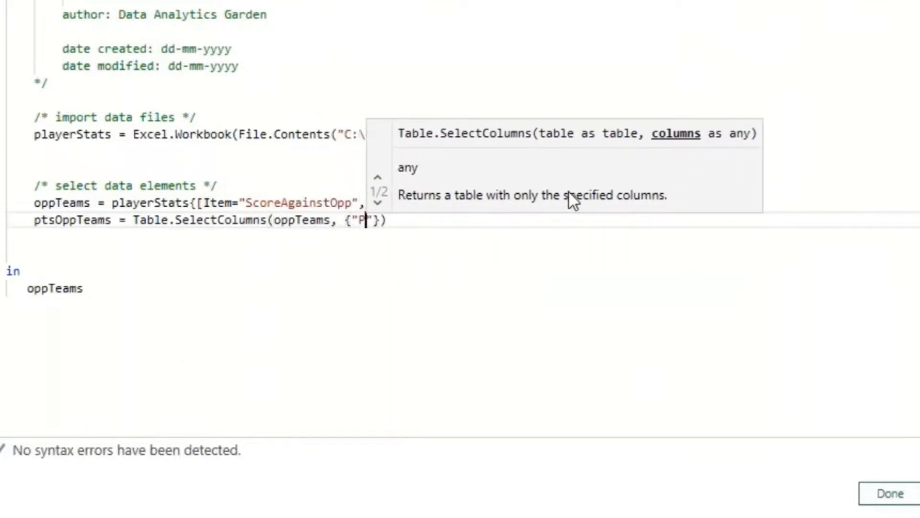
text(","Op)
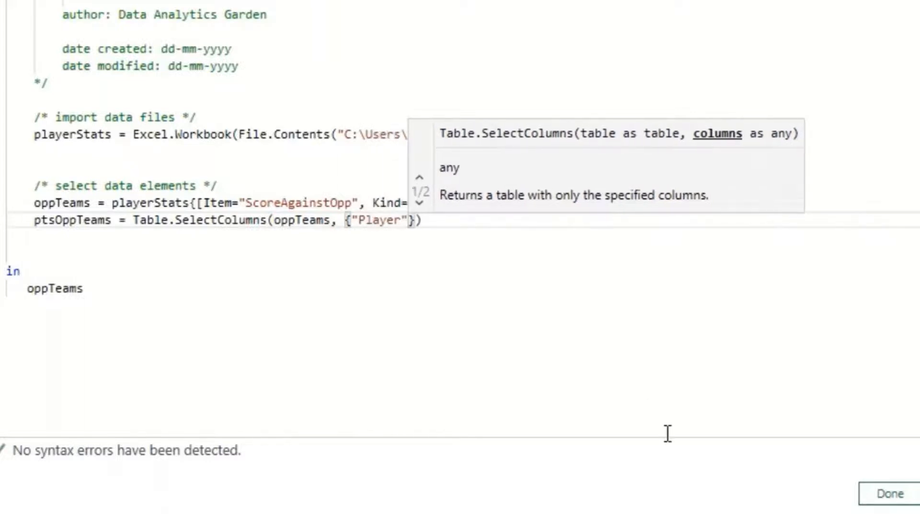
text(p","PT)
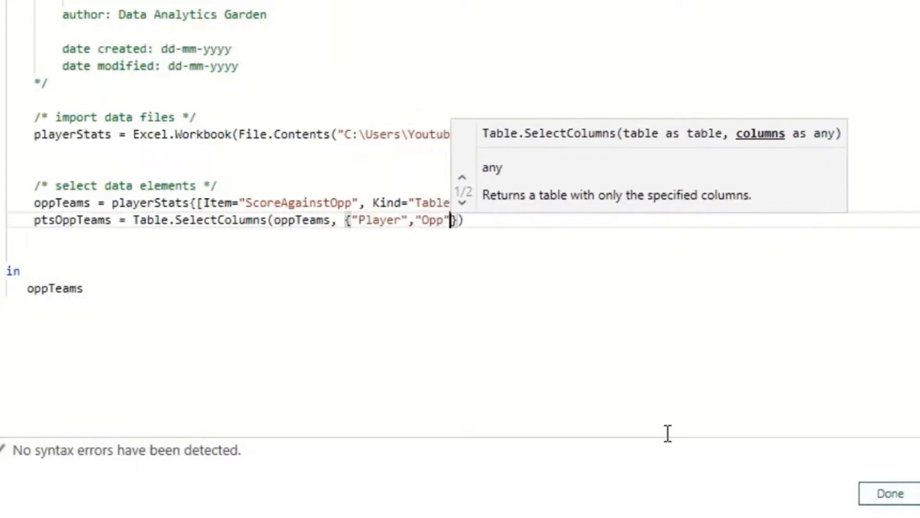
text(S)
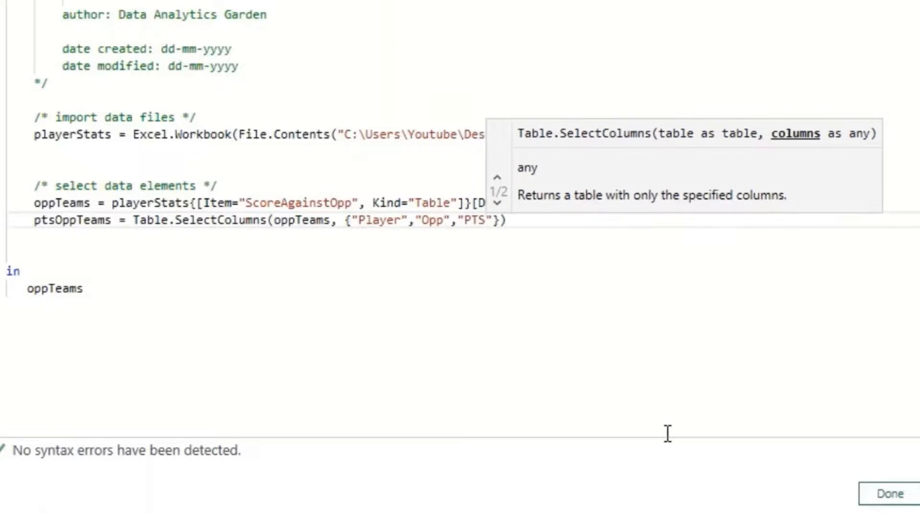
Replace oppTeams with ptsOppTeams as the query's output after "in" and apply the edited code
drag(110, 232, 34, 229)
key(ctrl+c)
drag(83, 288, 27, 288)
key(ctrl+v)
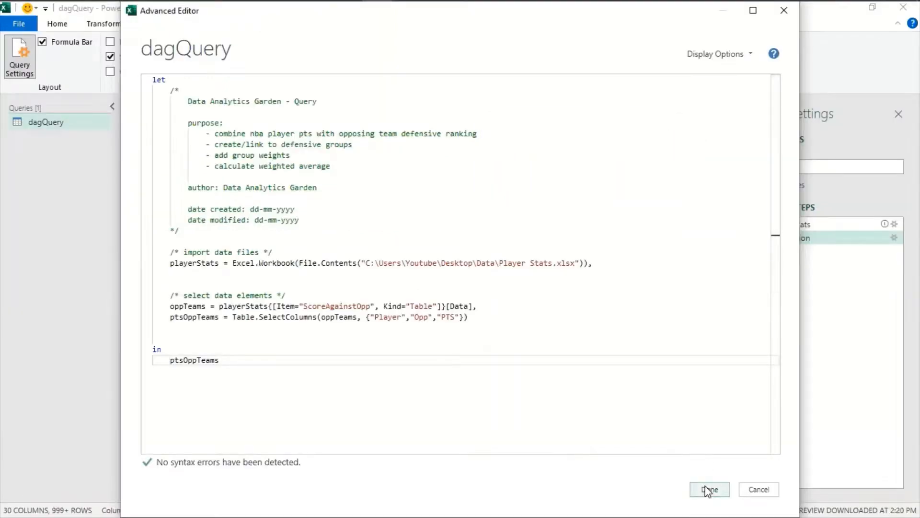
click(708, 490)
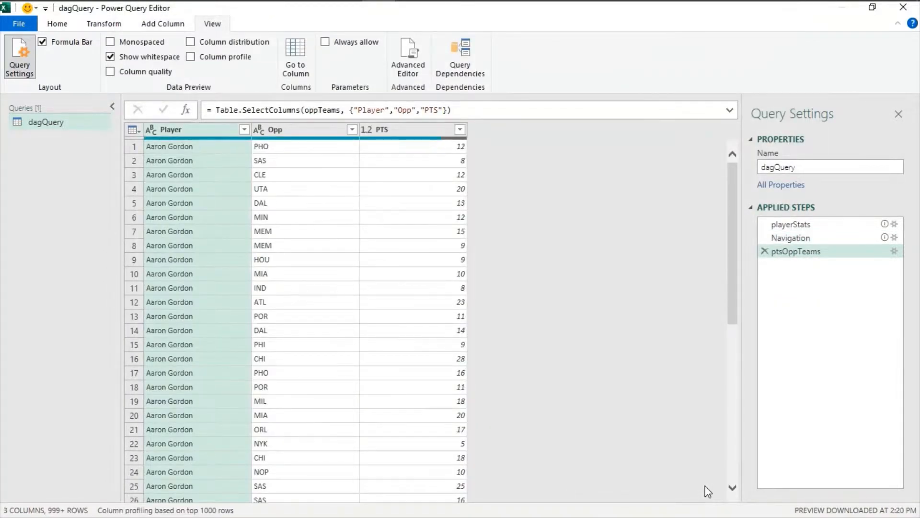
Close the query editor and load the updated dagQuery into the workbook
click(57, 23)
click(30, 72)
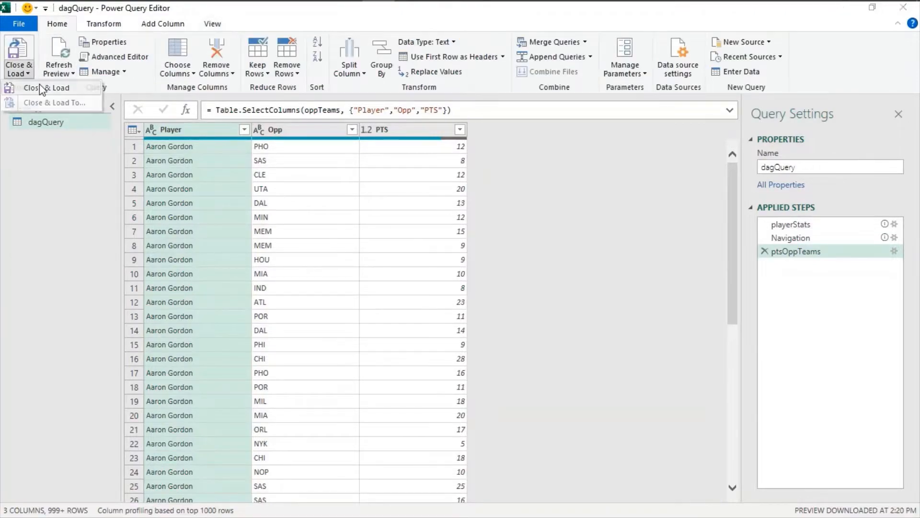
click(40, 85)
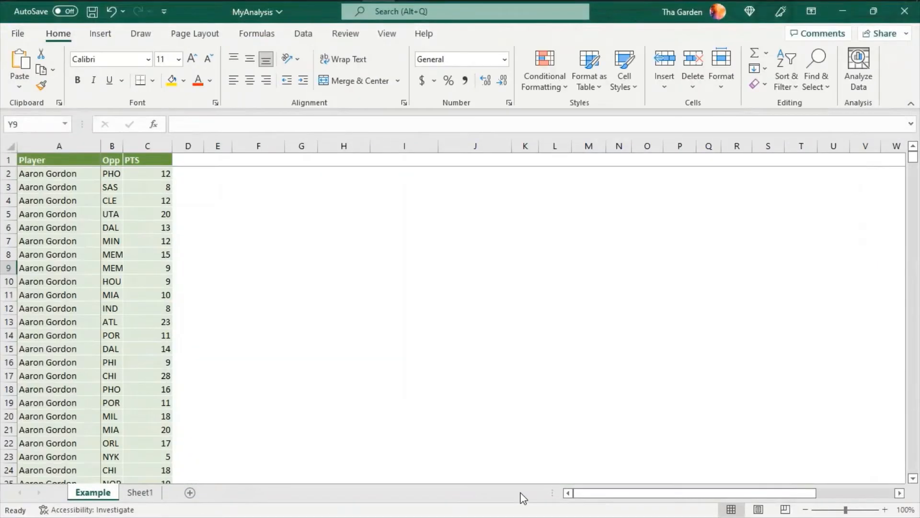